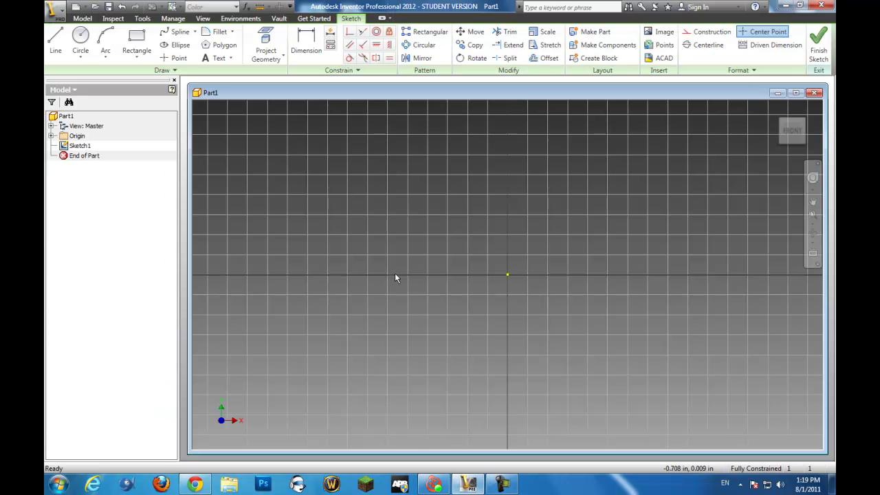
Step: Cycle the ribbon through its panel buttons, panel titles and tabs-only display modes
{"action": "left_click_drag", "start_coordinate": [446, 132], "coordinate": [580, 227]}
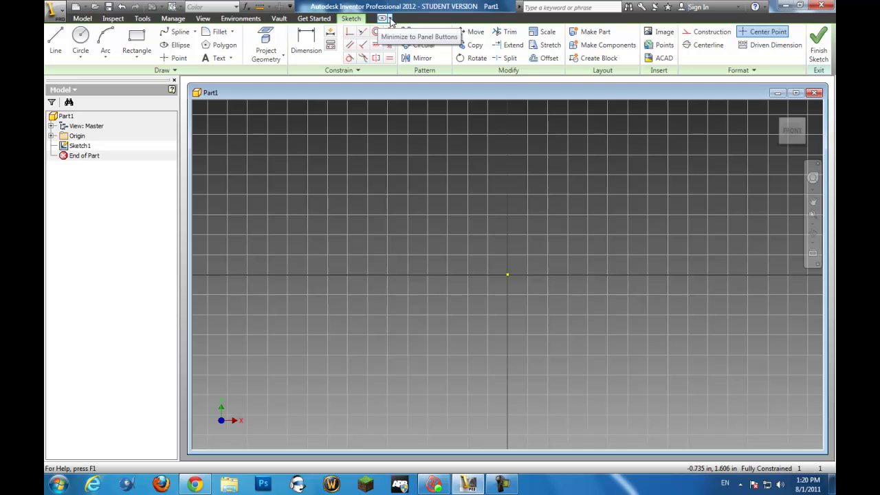
{"action": "left_click", "coordinate": [389, 19]}
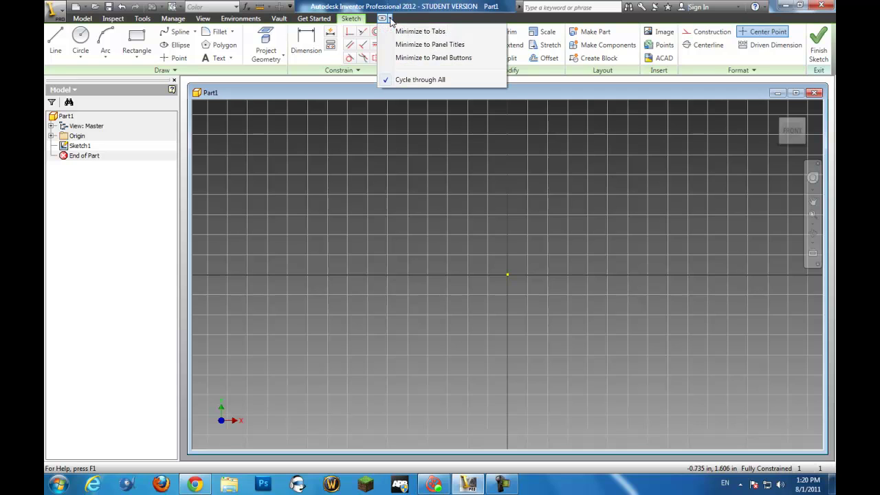
{"action": "left_click", "coordinate": [405, 81]}
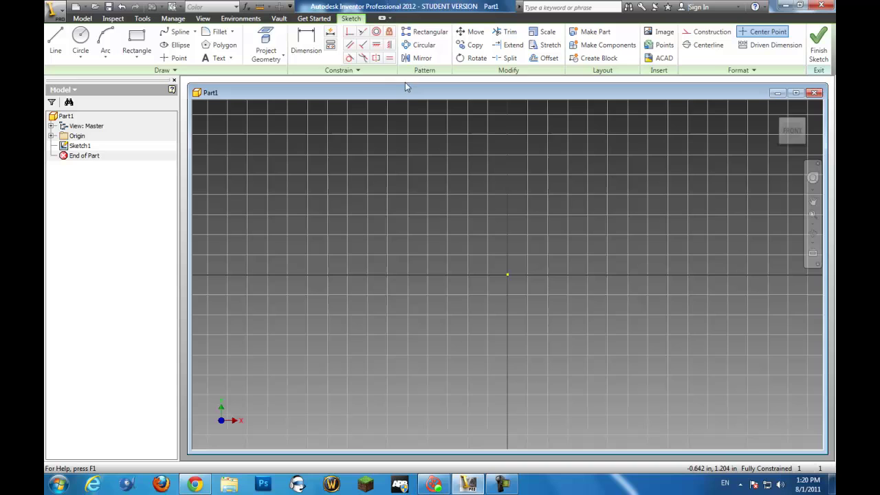
{"action": "left_click", "coordinate": [382, 20]}
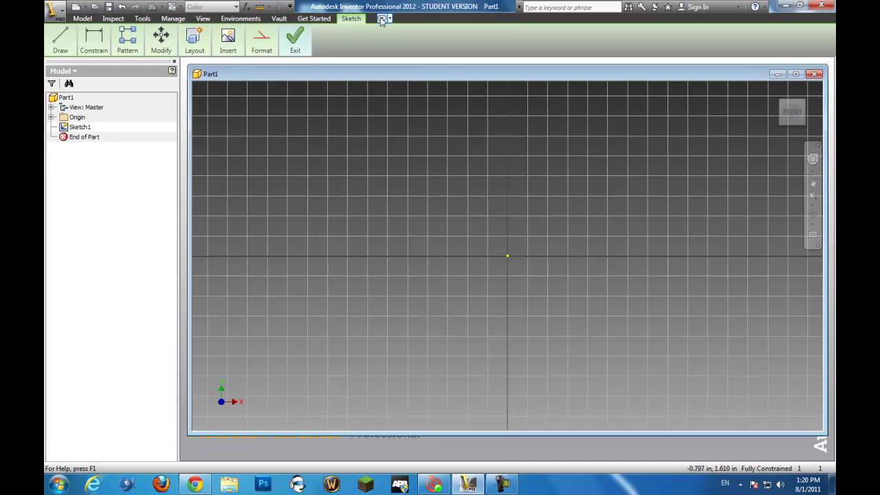
{"action": "mouse_move", "coordinate": [246, 52]}
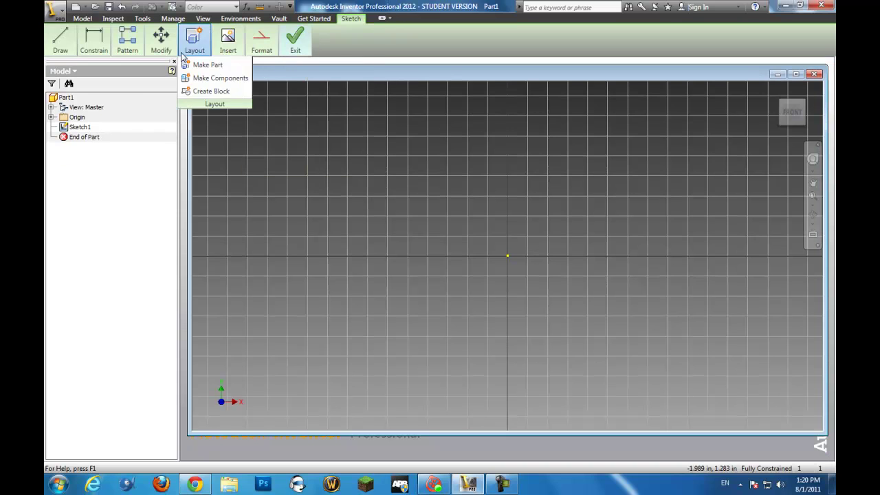
{"action": "left_click", "coordinate": [382, 21]}
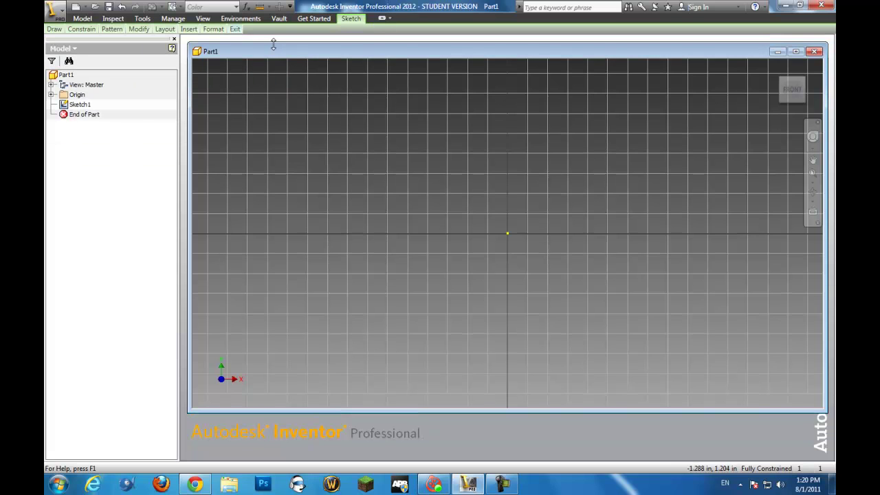
{"action": "mouse_move", "coordinate": [216, 32]}
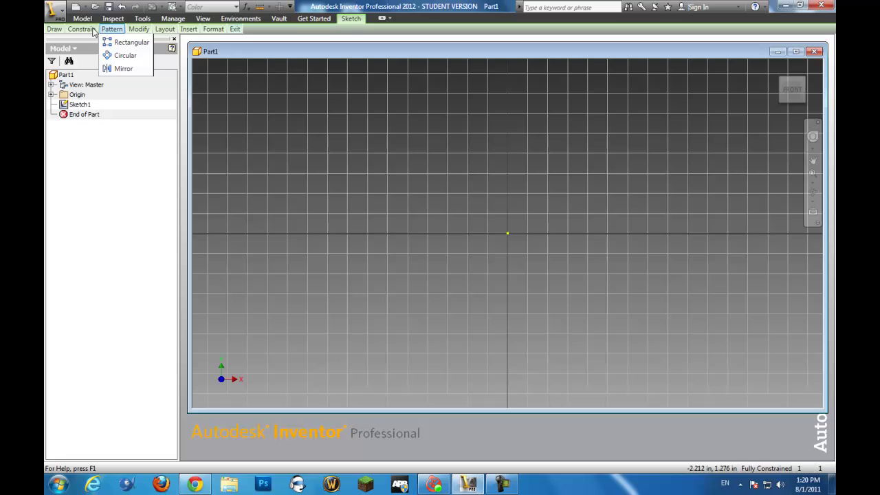
{"action": "mouse_move", "coordinate": [91, 32]}
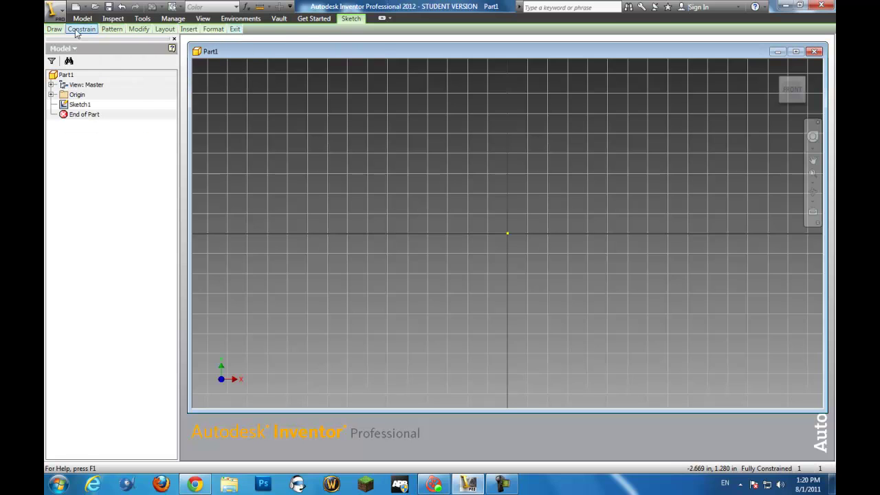
{"action": "left_click", "coordinate": [383, 20]}
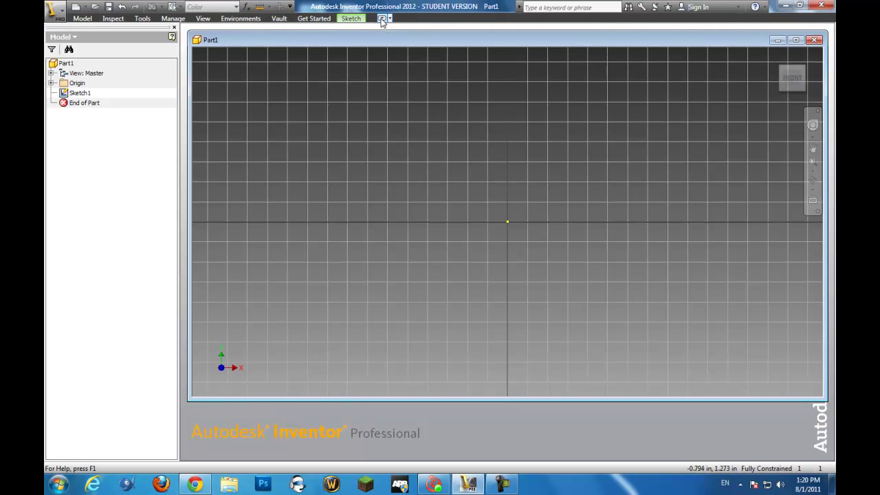
Step: Restore the ribbon to its full display with the Model tools shown
{"action": "left_click", "coordinate": [242, 19]}
{"action": "left_click", "coordinate": [84, 20]}
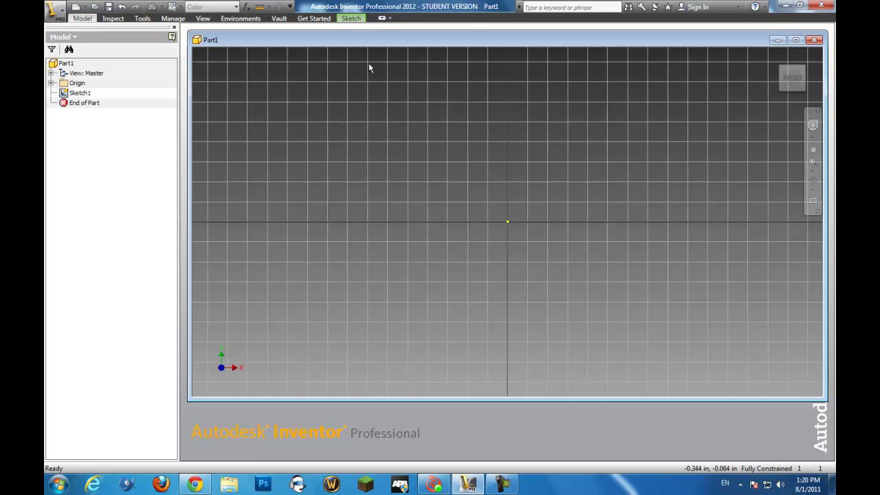
{"action": "left_click", "coordinate": [383, 19]}
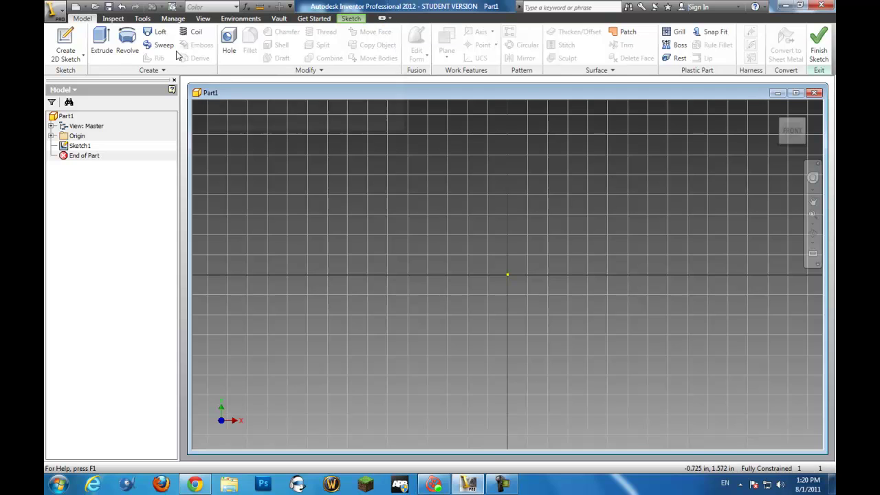
{"action": "left_click", "coordinate": [390, 18]}
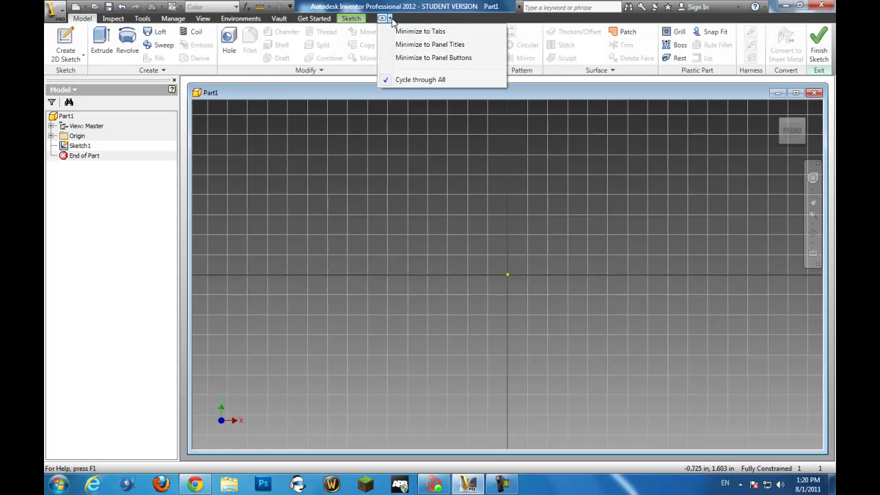
{"action": "left_click", "coordinate": [390, 18]}
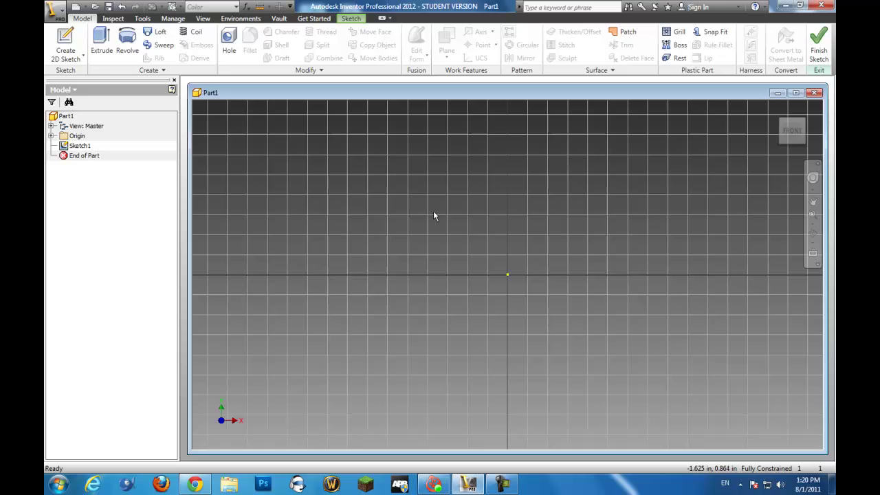
Step: Draw a vertical line from X 0, Y 0.875 in down to the sketch origin and end the Line command
{"action": "key", "text": "l"}
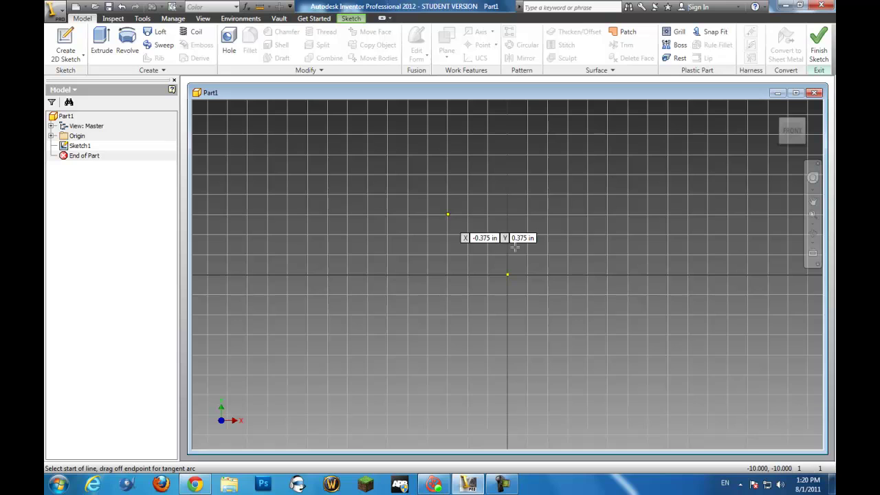
{"action": "right_click", "coordinate": [507, 135]}
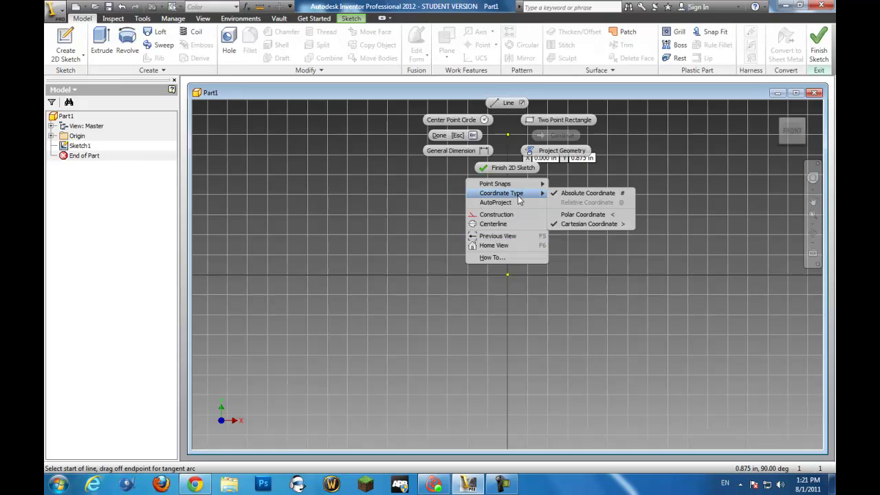
{"action": "mouse_move", "coordinate": [522, 185]}
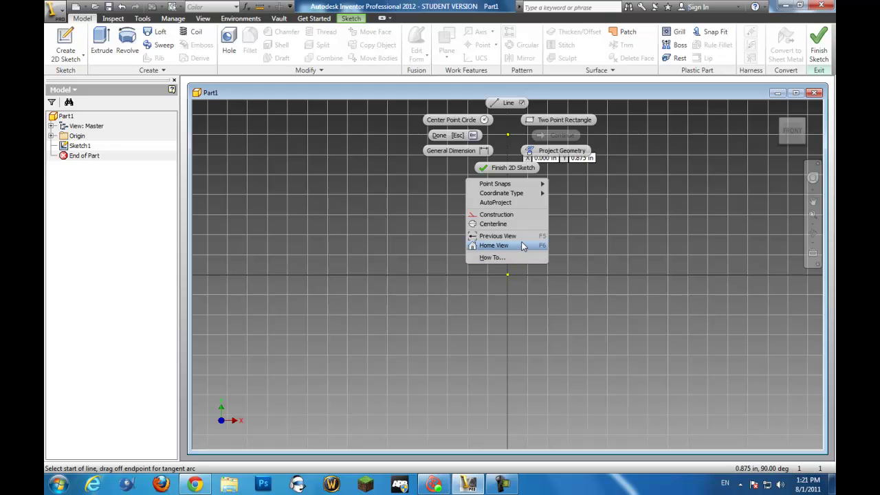
{"action": "left_click", "coordinate": [614, 80]}
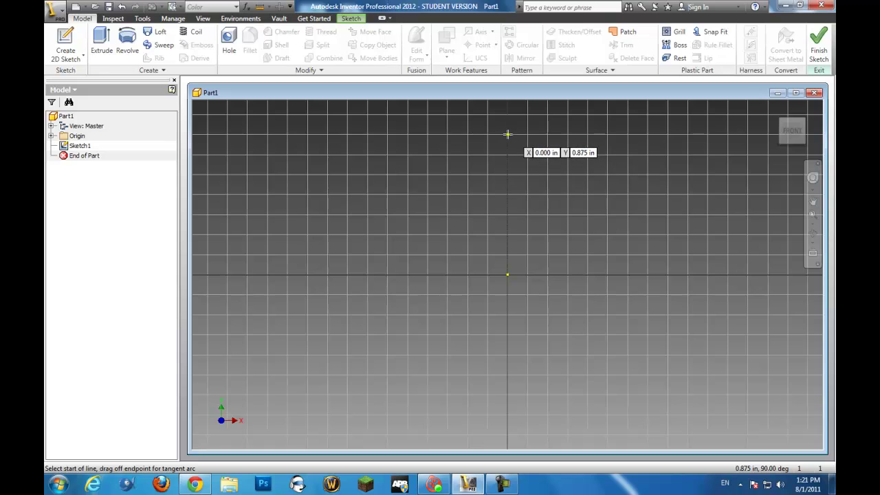
{"action": "left_click", "coordinate": [507, 134]}
{"action": "left_click", "coordinate": [508, 275]}
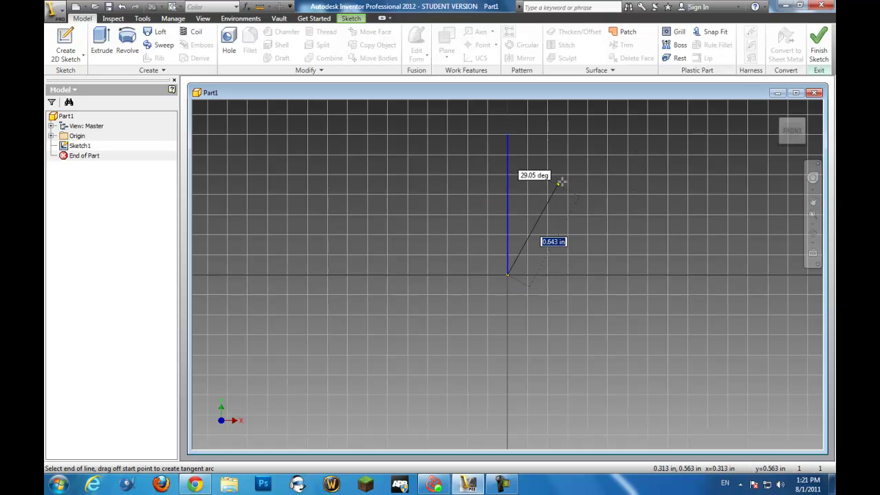
{"action": "right_click", "coordinate": [617, 195]}
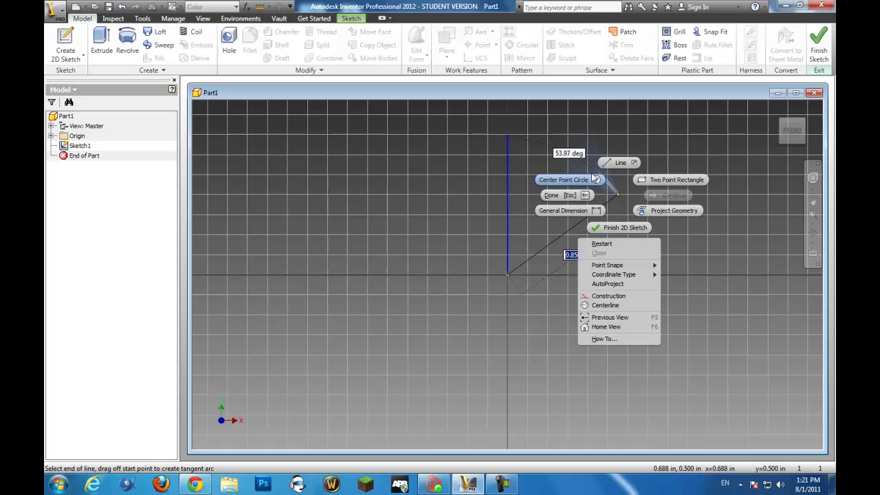
{"action": "left_click", "coordinate": [619, 163]}
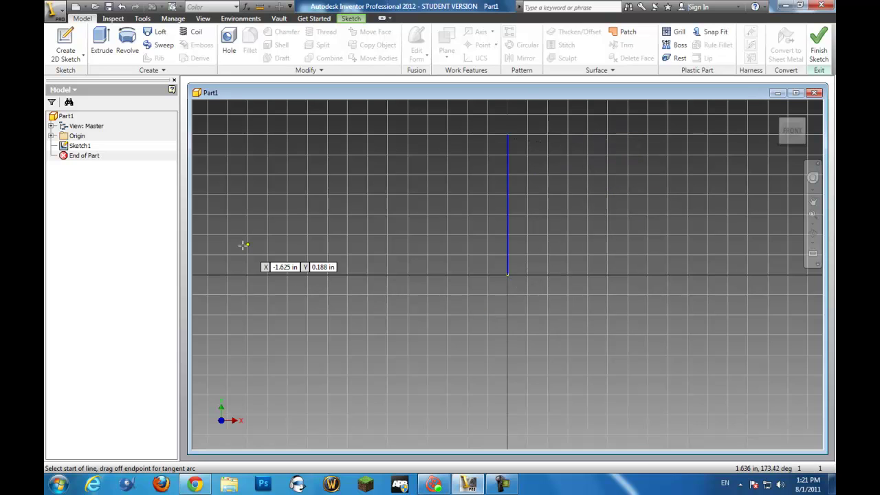
{"action": "key", "text": "Escape"}
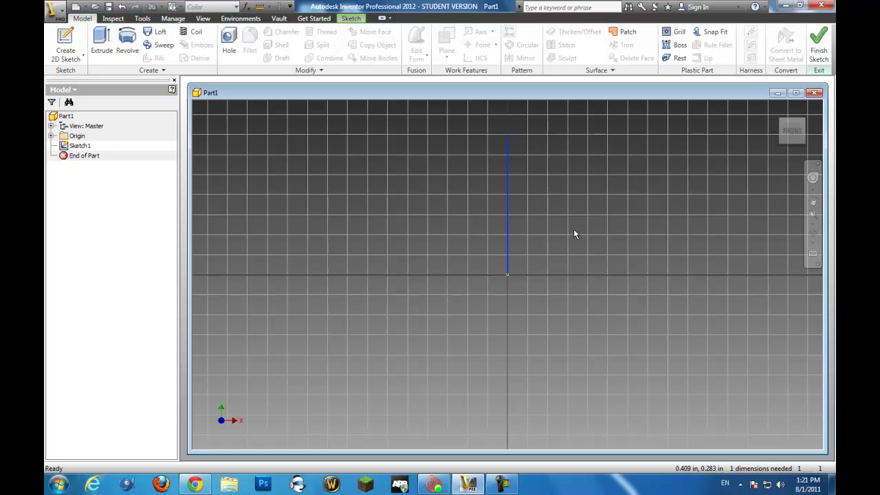
Step: Delete the vertical line above the origin, undo the deletion, and delete the line again
{"action": "key", "text": "Delete"}
{"action": "key", "text": "ctrl+z"}
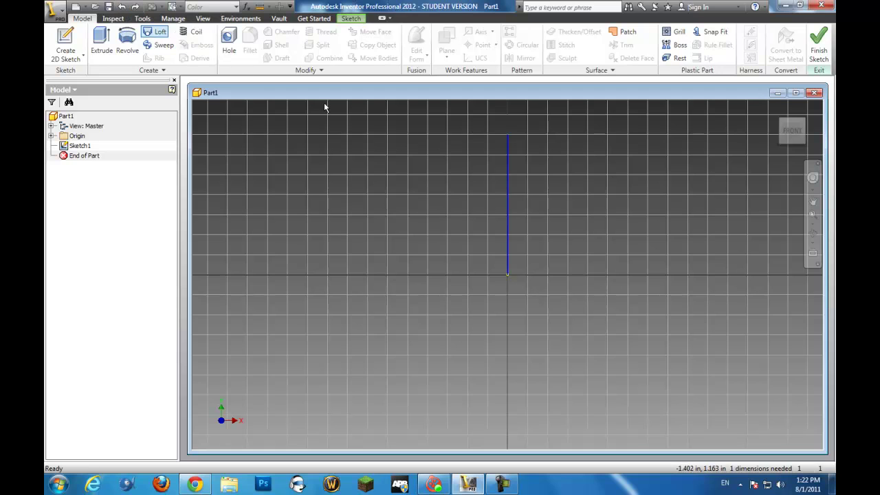
{"action": "left_click", "coordinate": [510, 212]}
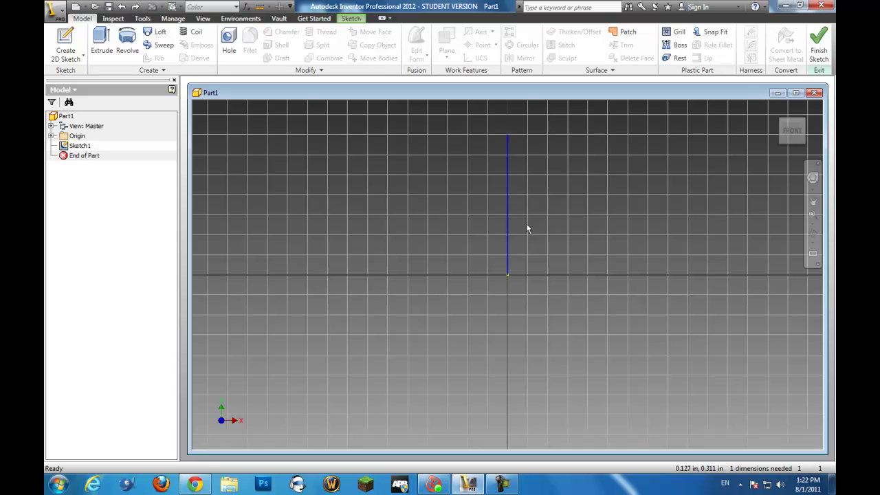
{"action": "right_click", "coordinate": [508, 211]}
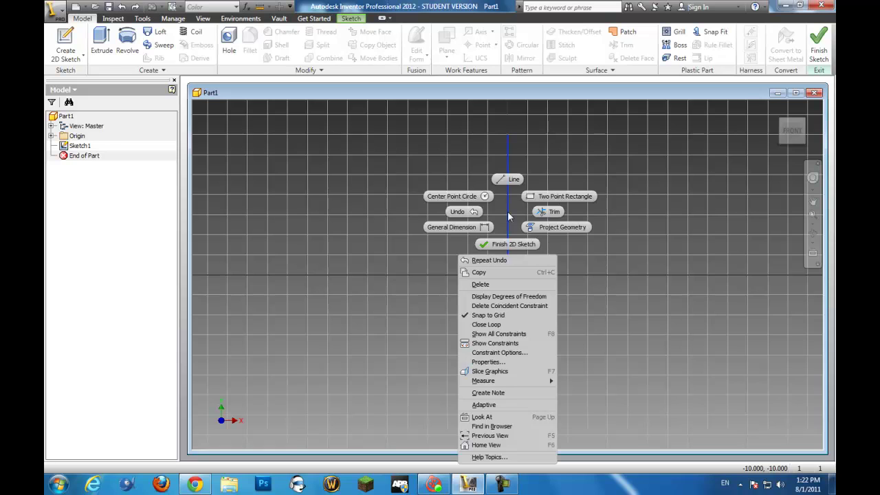
{"action": "left_click", "coordinate": [514, 284]}
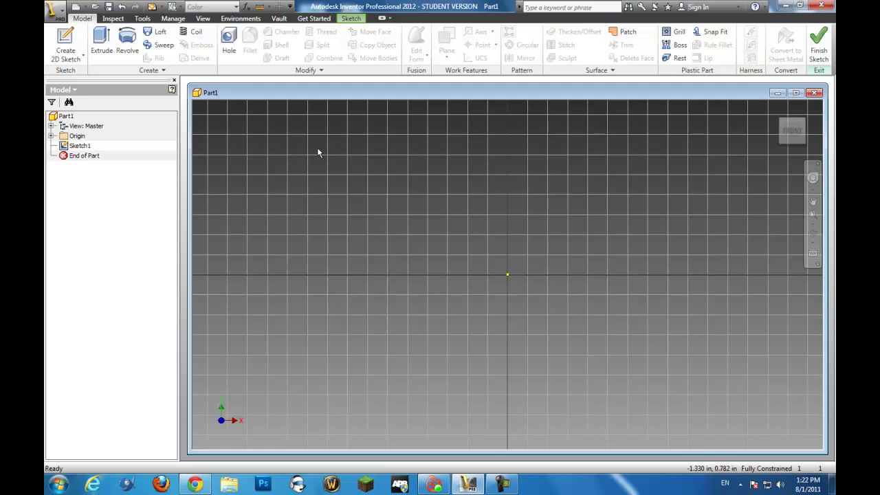
Step: Sketch a center point circle about 1 in in diameter on the origin and end the Circle command
{"action": "left_click", "coordinate": [351, 19]}
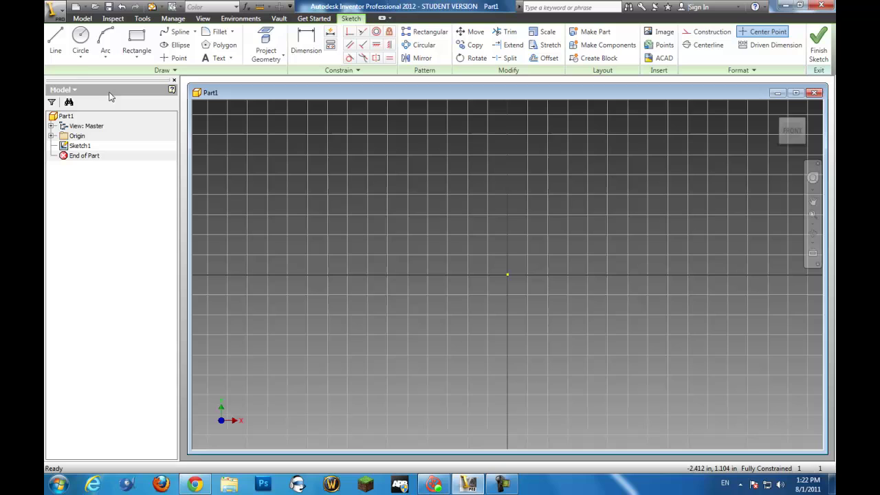
{"action": "left_click", "coordinate": [81, 43]}
{"action": "left_click", "coordinate": [507, 275]}
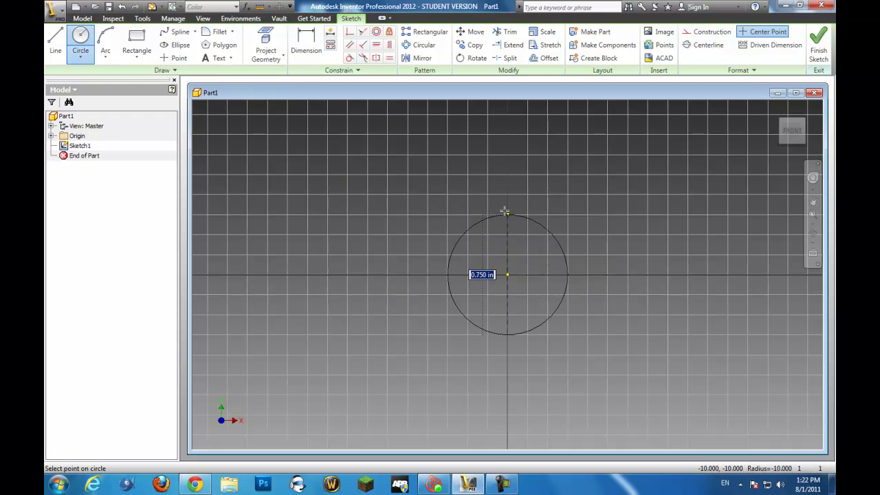
{"action": "left_click", "coordinate": [506, 195]}
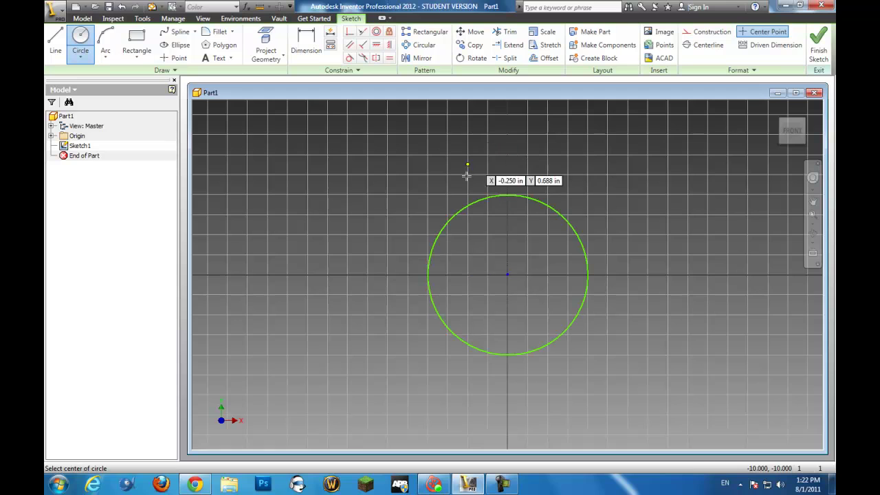
{"action": "right_click", "coordinate": [390, 203]}
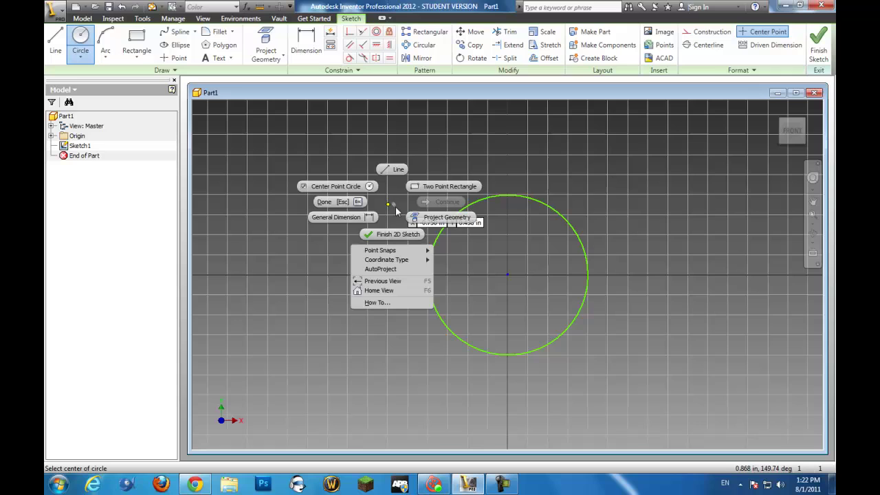
{"action": "left_click", "coordinate": [393, 210]}
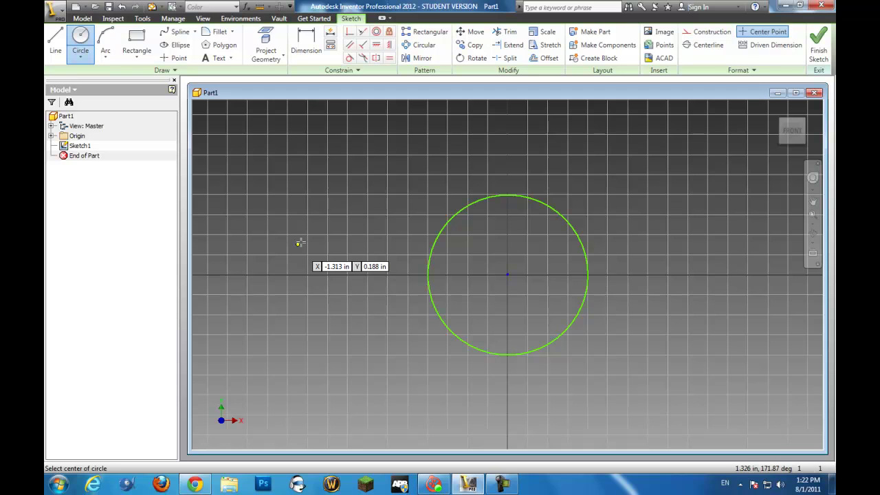
{"action": "right_click", "coordinate": [347, 213]}
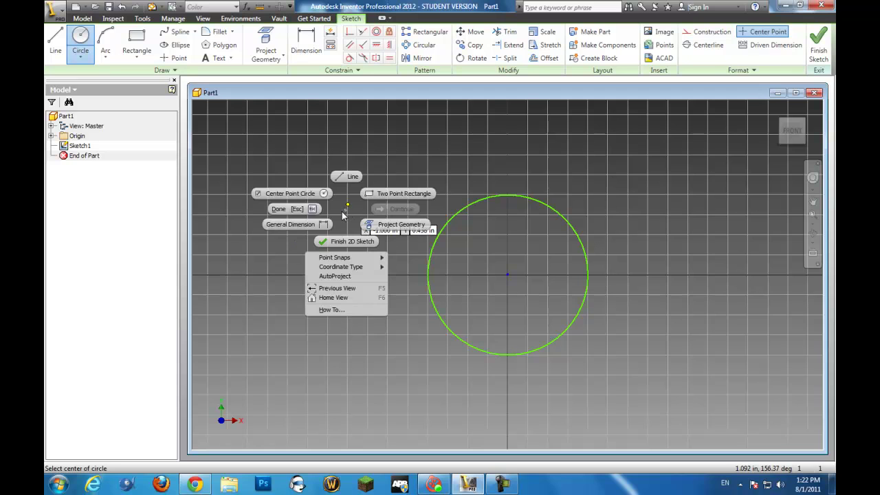
{"action": "left_click", "coordinate": [305, 212]}
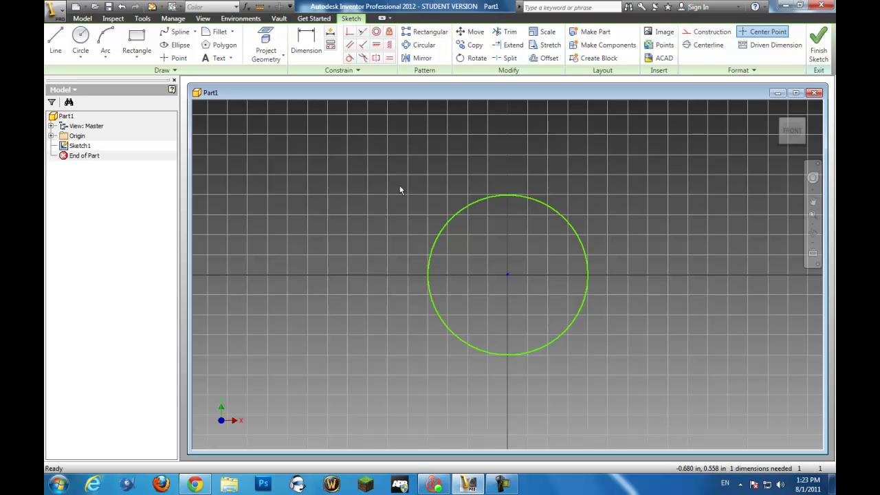
Step: Preview a 1 in extrusion of the circle in the home view and cancel it
{"action": "key", "text": "F6"}
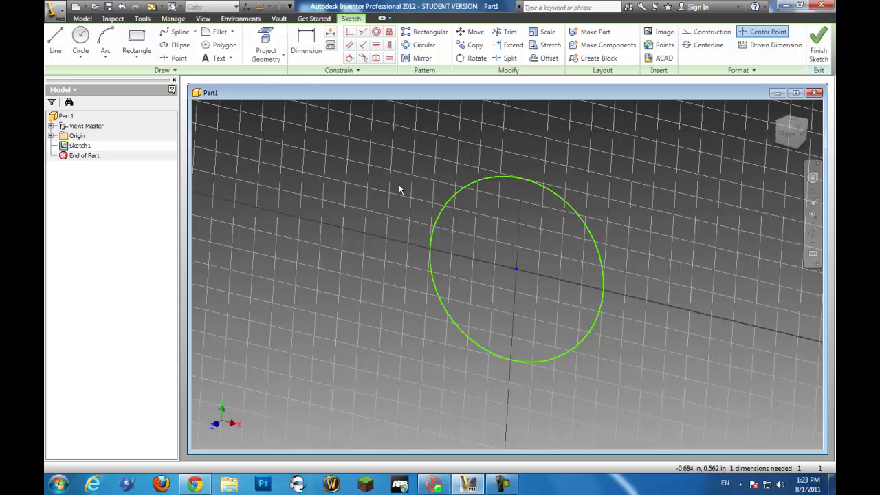
{"action": "key", "text": "e"}
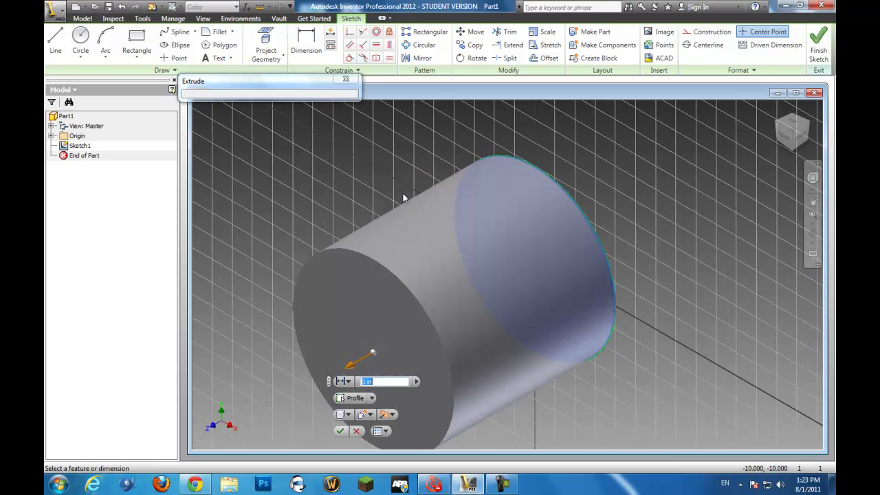
{"action": "left_click", "coordinate": [356, 432]}
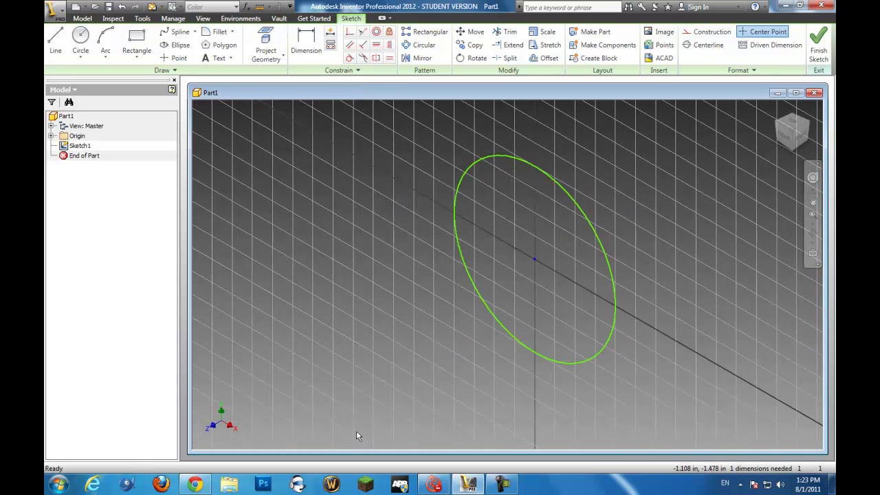
Step: Extrude the circle 0.25 in into a solid disc
{"action": "left_click", "coordinate": [784, 138]}
{"action": "left_click", "coordinate": [83, 19]}
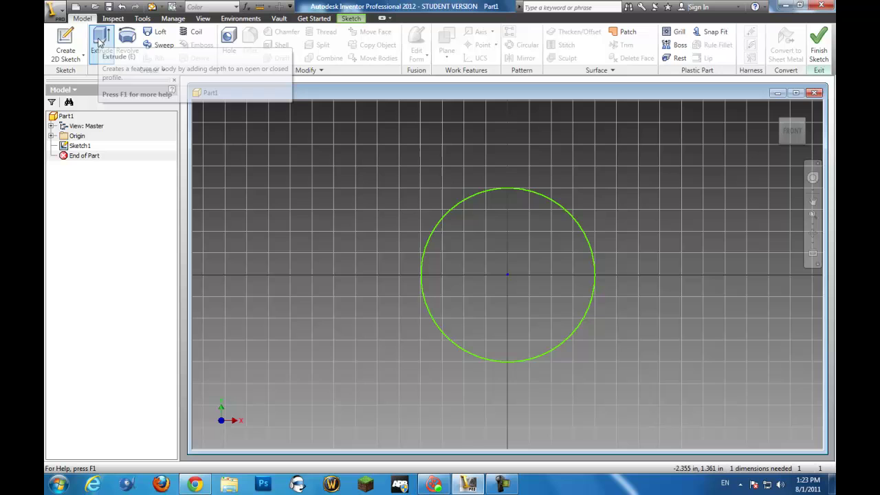
{"action": "left_click", "coordinate": [100, 42]}
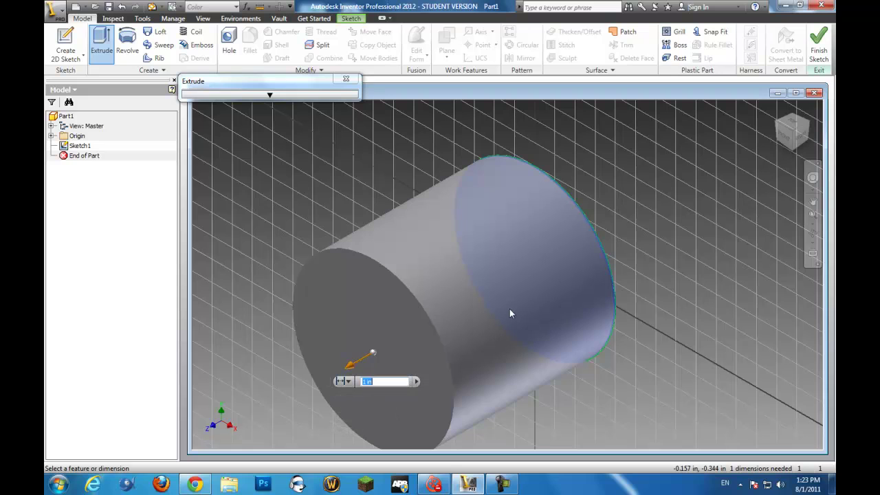
{"action": "left_click_drag", "start_coordinate": [366, 359], "coordinate": [441, 321]}
{"action": "mouse_move", "coordinate": [405, 373]}
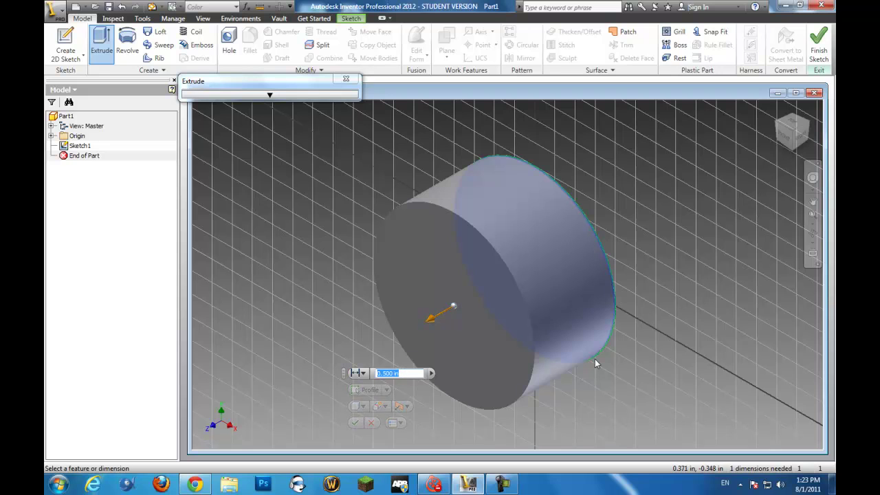
{"action": "key", "text": "BackSpace"}
{"action": "key", "text": "Return"}
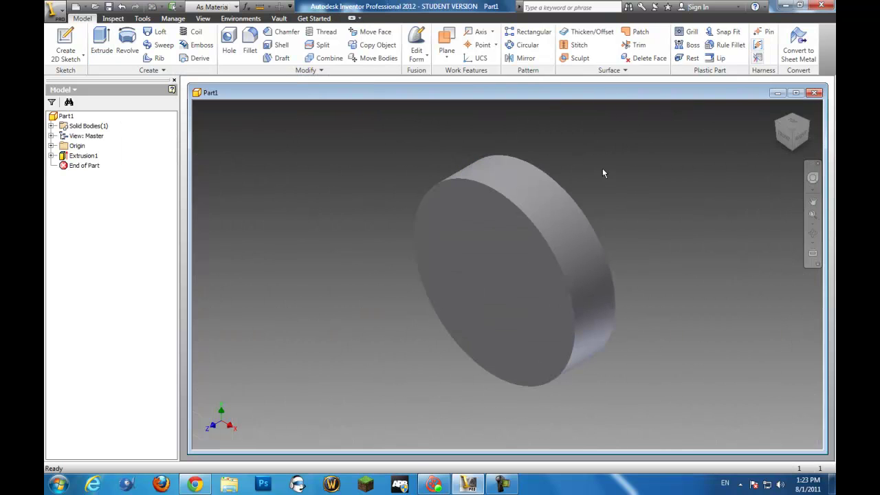
Step: Undo the disc extrusion and extrude the circle again by 0.25 in
{"action": "key", "text": "ctrl+z"}
{"action": "key", "text": "e"}
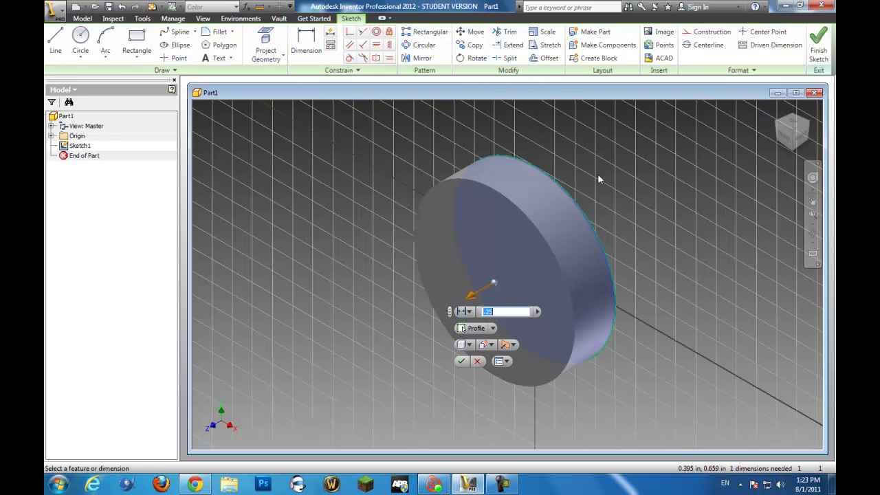
{"action": "left_click", "coordinate": [465, 360]}
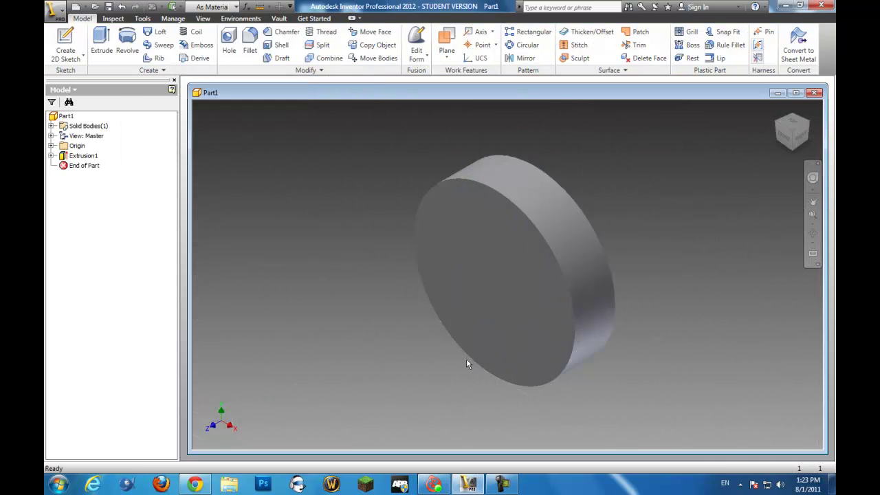
Step: View the disc from the front and the left, and return to the isometric view
{"action": "left_click", "coordinate": [785, 134]}
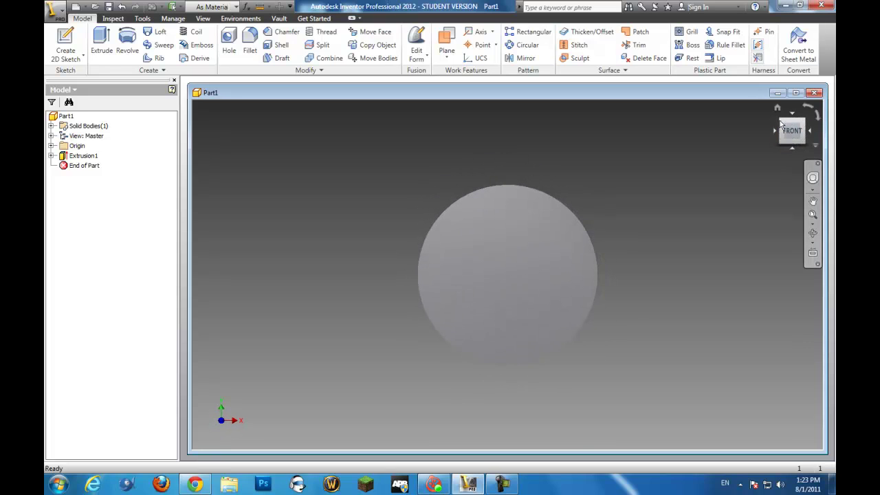
{"action": "left_click", "coordinate": [775, 131]}
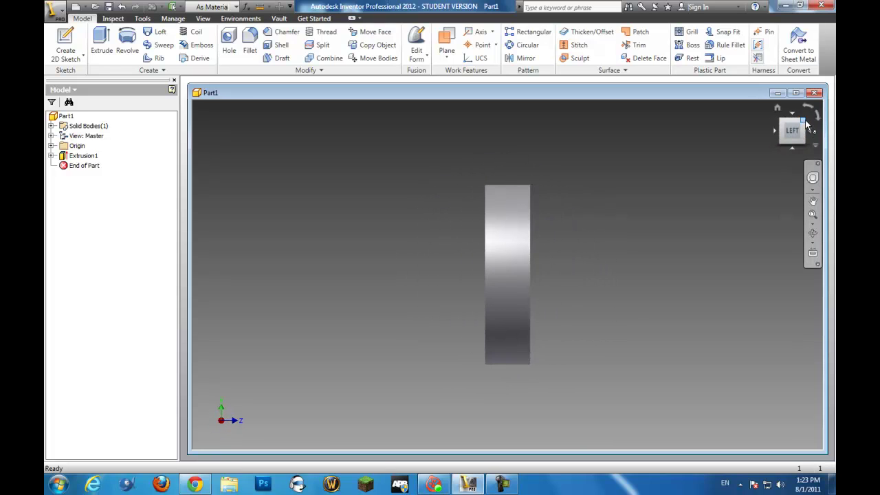
{"action": "left_click", "coordinate": [805, 124]}
{"action": "left_click", "coordinate": [802, 138]}
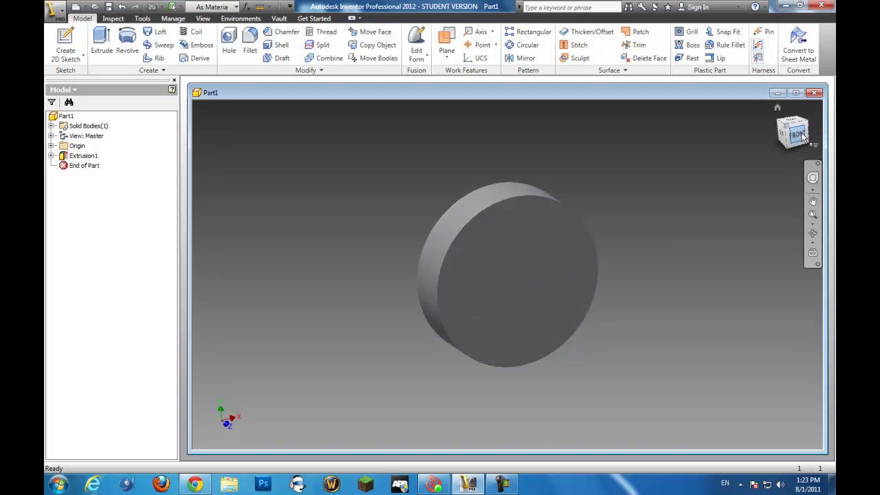
{"action": "left_click", "coordinate": [804, 122]}
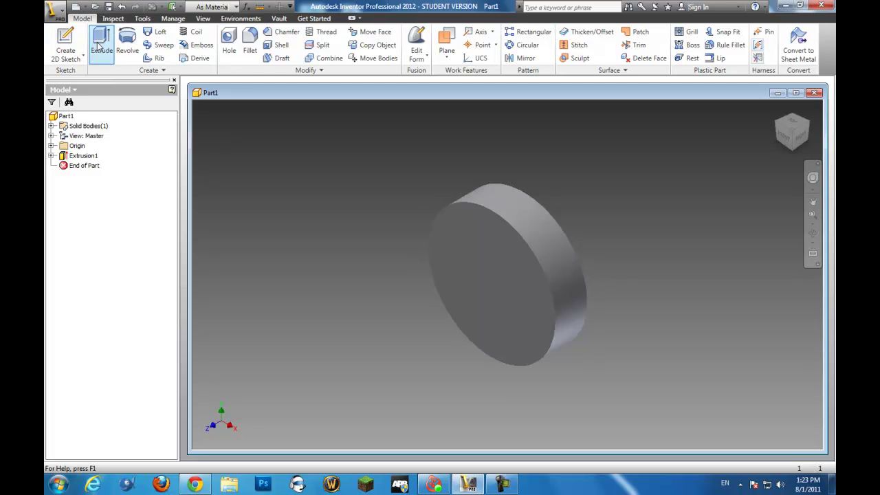
Step: Look through the Inspect, Tools, Manage, View, Environments, Vault and Get Started command sets
{"action": "left_click", "coordinate": [113, 19]}
{"action": "left_click", "coordinate": [136, 19]}
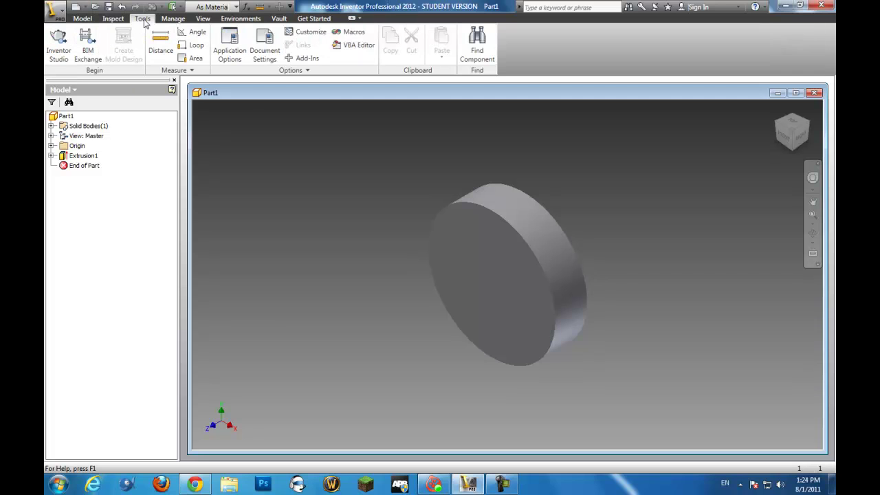
{"action": "scroll", "coordinate": [203, 23], "scroll_direction": "down", "scroll_amount": 1}
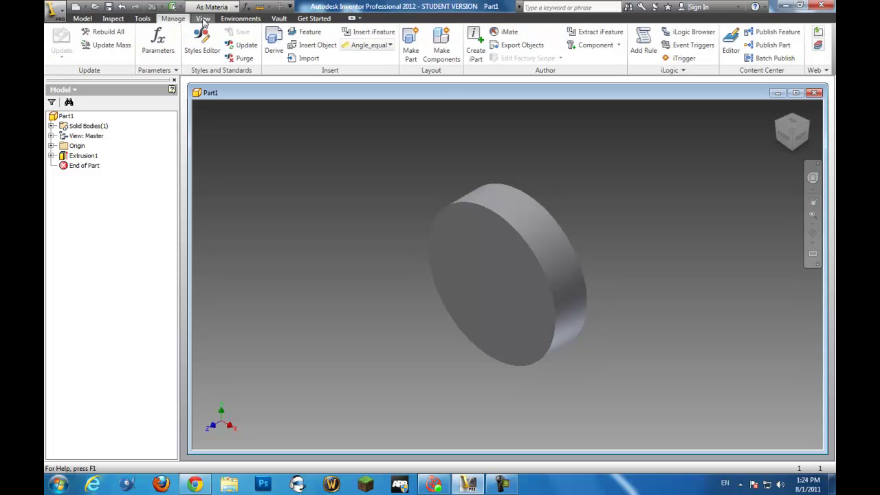
{"action": "scroll", "coordinate": [204, 22], "scroll_direction": "down", "scroll_amount": 1}
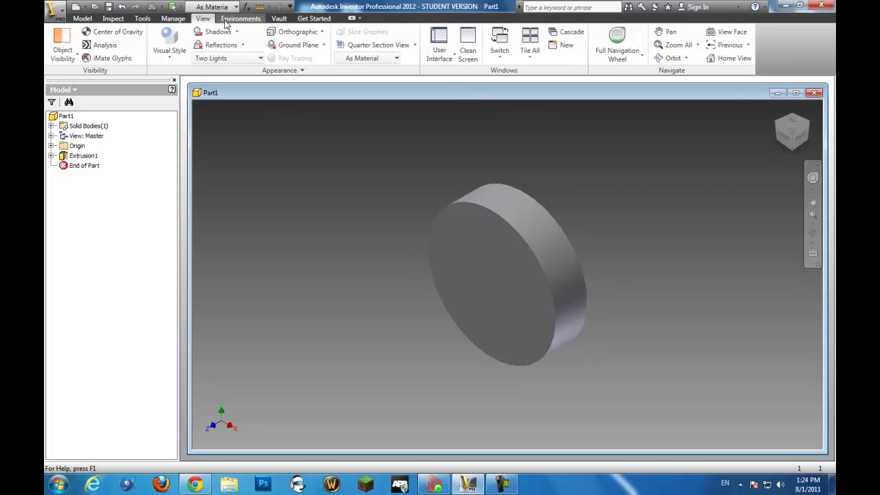
{"action": "scroll", "coordinate": [226, 23], "scroll_direction": "down", "scroll_amount": 1}
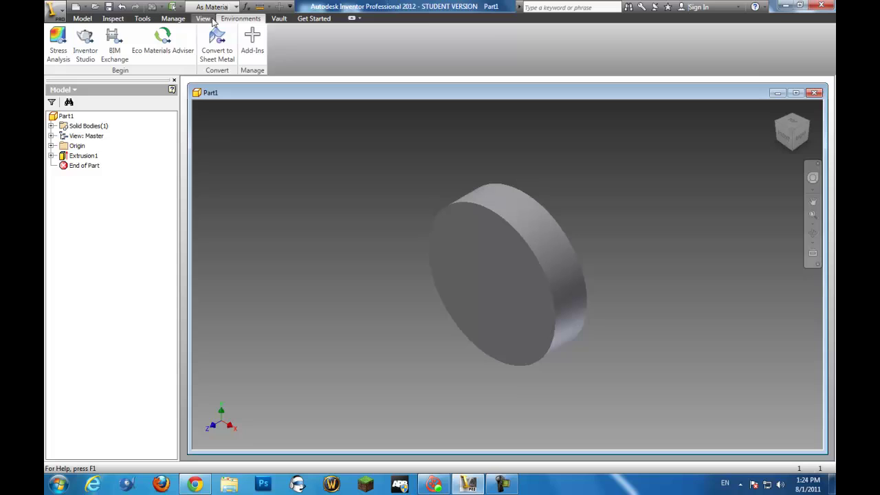
{"action": "scroll", "coordinate": [265, 22], "scroll_direction": "up", "scroll_amount": 1}
{"action": "scroll", "coordinate": [265, 22], "scroll_direction": "down", "scroll_amount": 1}
{"action": "scroll", "coordinate": [280, 23], "scroll_direction": "down", "scroll_amount": 1}
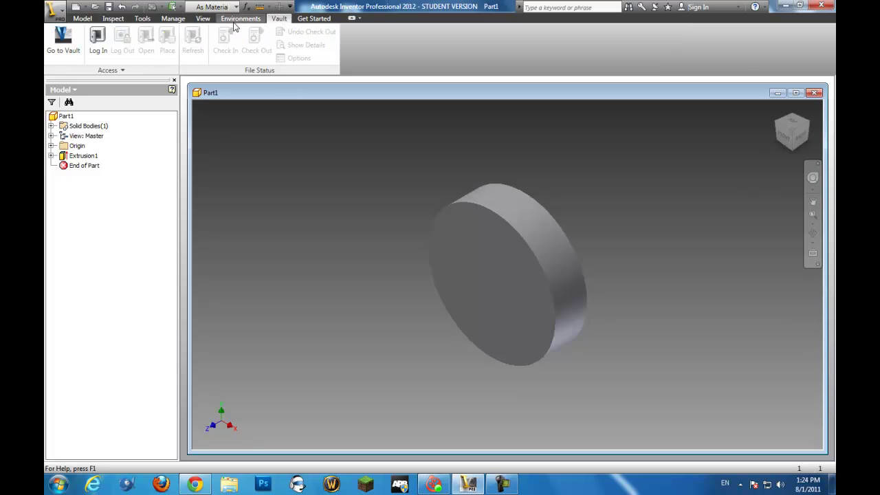
{"action": "scroll", "coordinate": [300, 22], "scroll_direction": "down", "scroll_amount": 1}
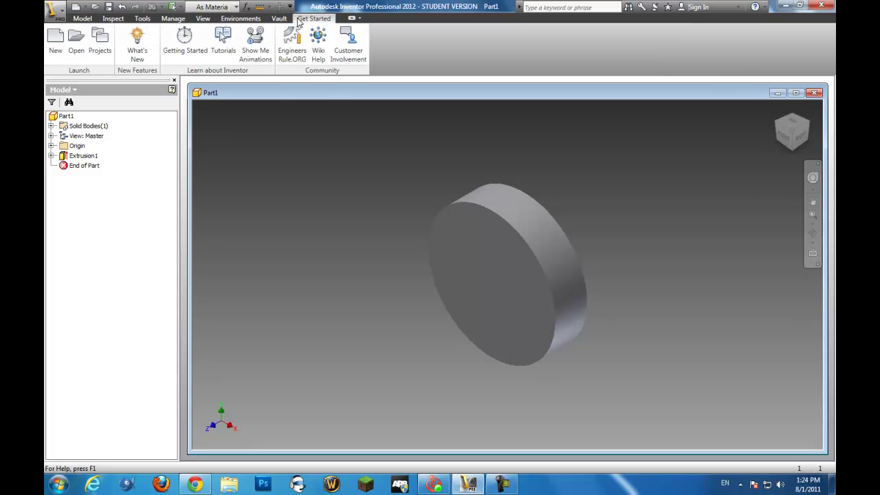
{"action": "scroll", "coordinate": [226, 23], "scroll_direction": "up", "scroll_amount": 3}
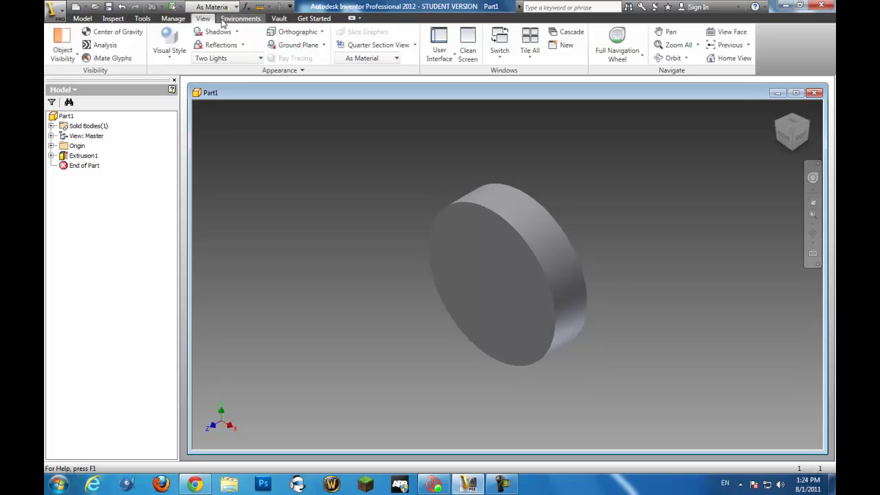
Step: Review the general Application Options and the Grip Snap options, and close them without changes
{"action": "left_click", "coordinate": [223, 21]}
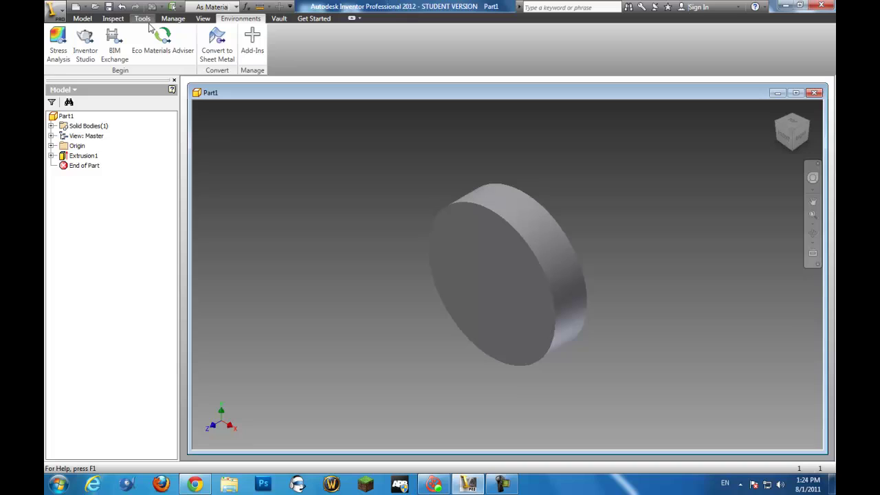
{"action": "left_click", "coordinate": [117, 21]}
{"action": "left_click", "coordinate": [142, 19]}
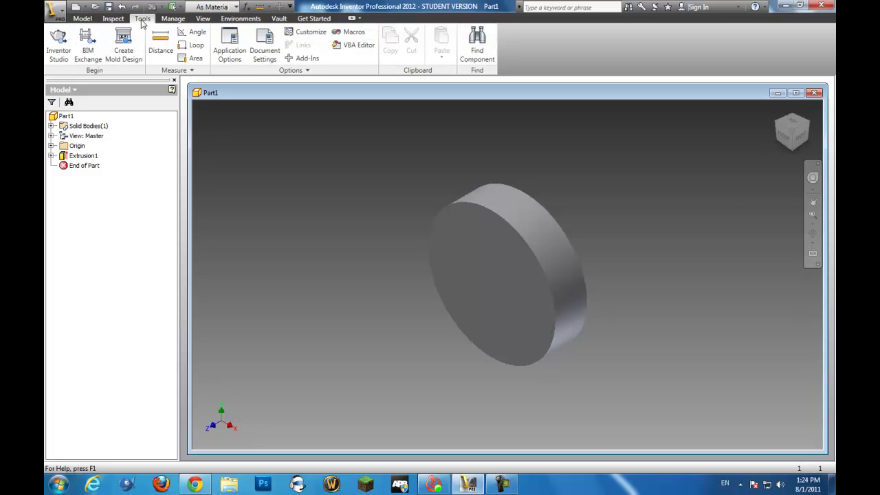
{"action": "left_click", "coordinate": [231, 59]}
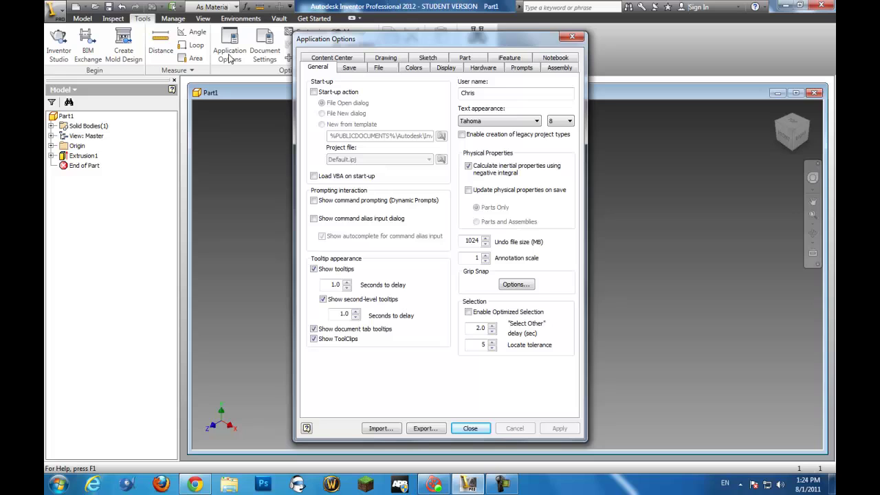
{"action": "left_click", "coordinate": [516, 284]}
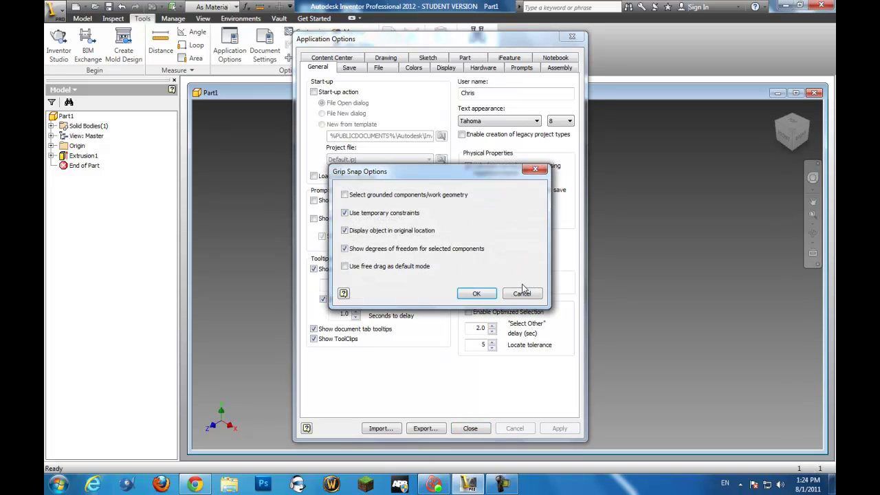
{"action": "left_click", "coordinate": [521, 293]}
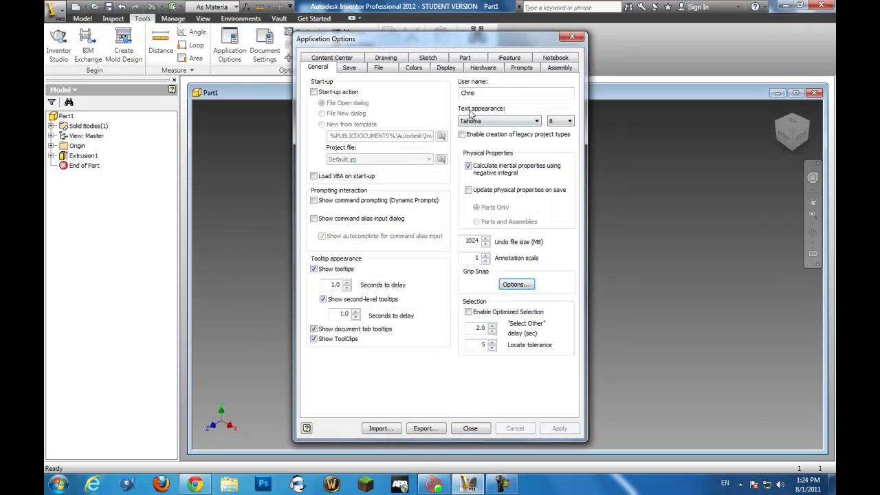
{"action": "left_click", "coordinate": [570, 37]}
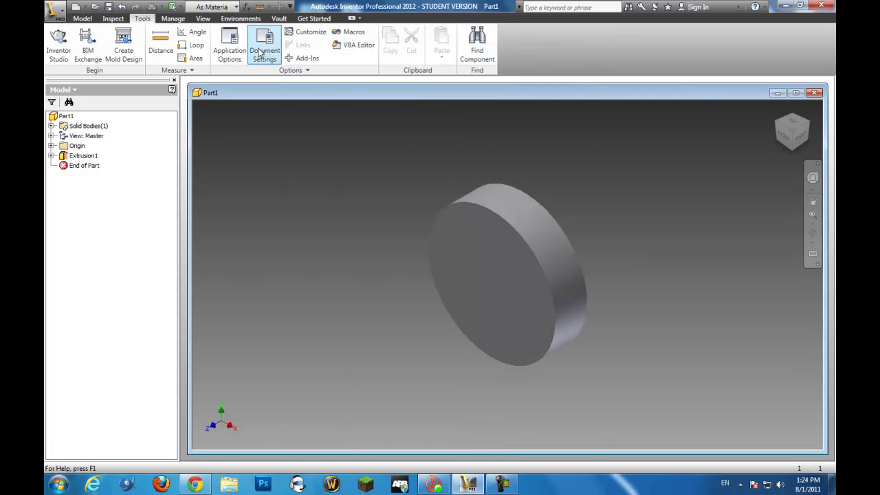
Step: Review the part's document settings for units, sketch, modeling, bill of materials and default tolerance, and close them without changes
{"action": "left_click", "coordinate": [261, 52]}
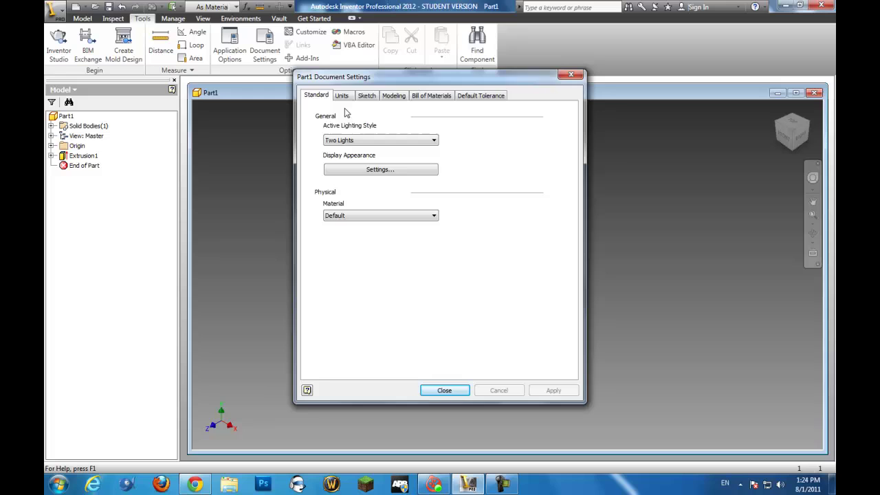
{"action": "left_click", "coordinate": [345, 96]}
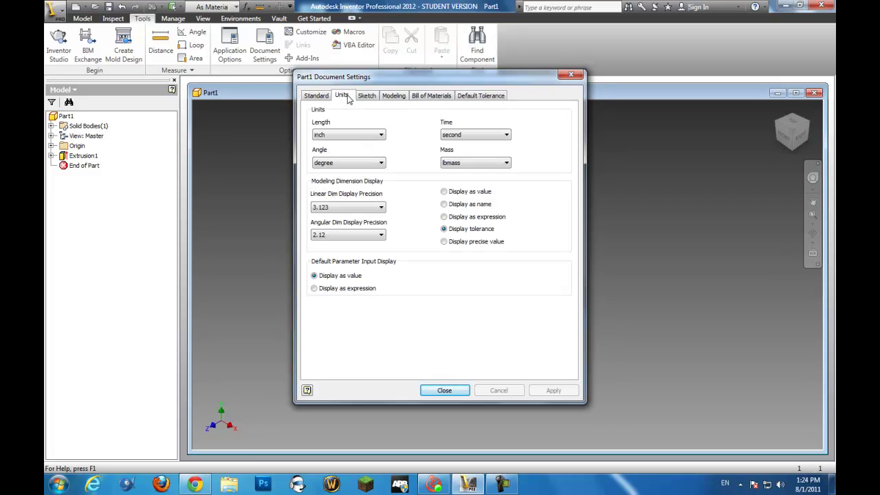
{"action": "left_click", "coordinate": [375, 97]}
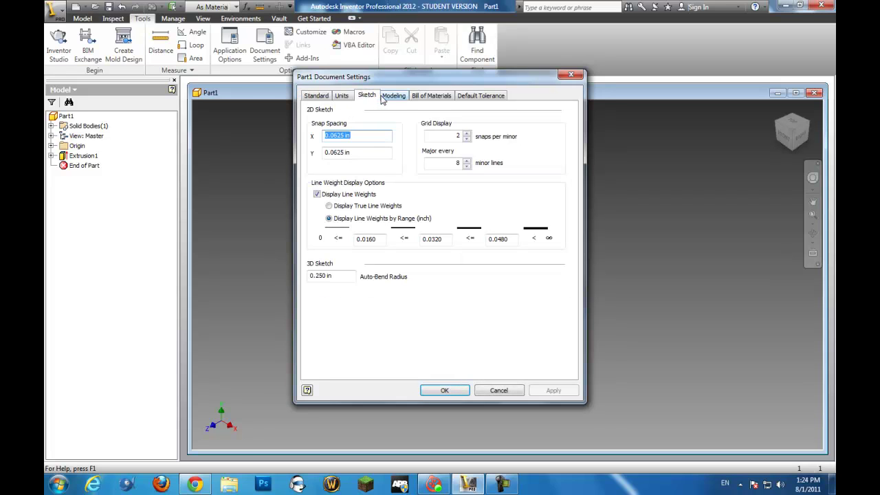
{"action": "left_click", "coordinate": [397, 99]}
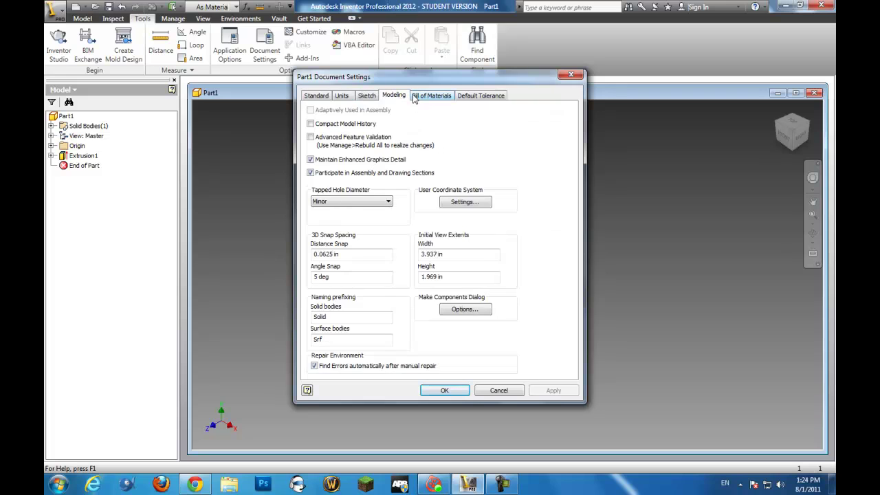
{"action": "left_click", "coordinate": [436, 98]}
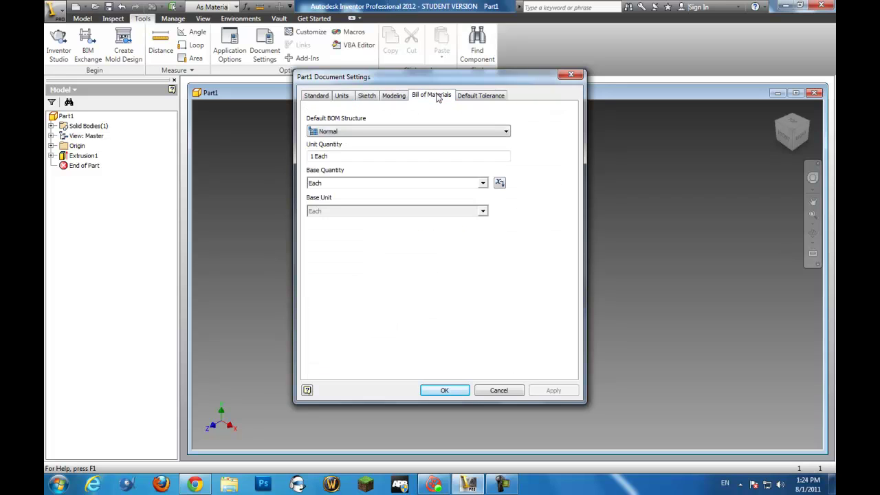
{"action": "left_click", "coordinate": [479, 97]}
{"action": "left_click", "coordinate": [571, 74]}
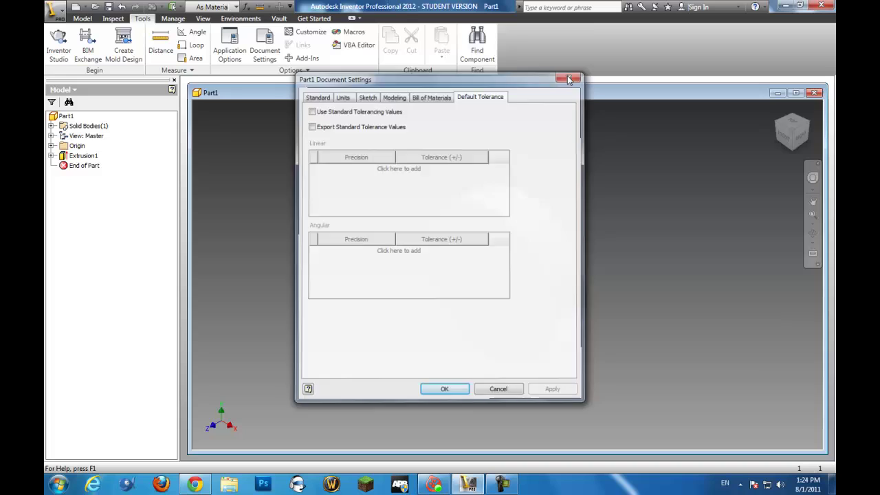
Step: Check the general Application Options once more, and view the disc from the front before returning to the isometric view
{"action": "left_click", "coordinate": [232, 63]}
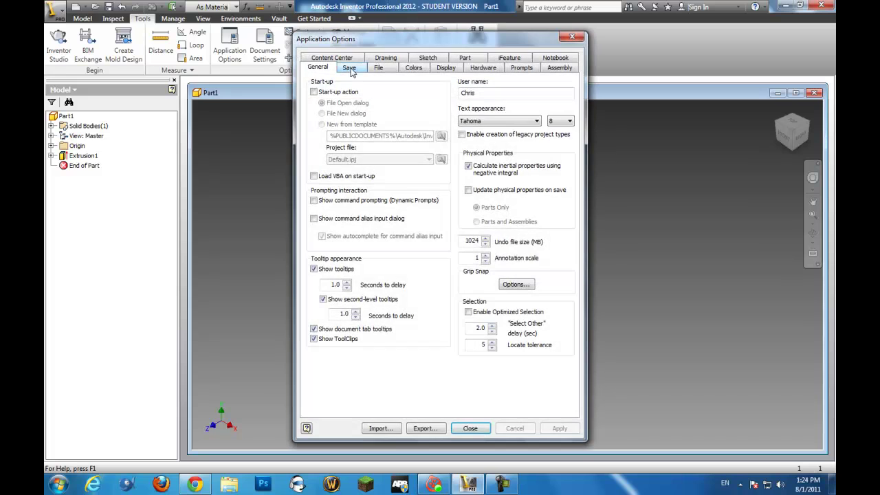
{"action": "left_click", "coordinate": [571, 38]}
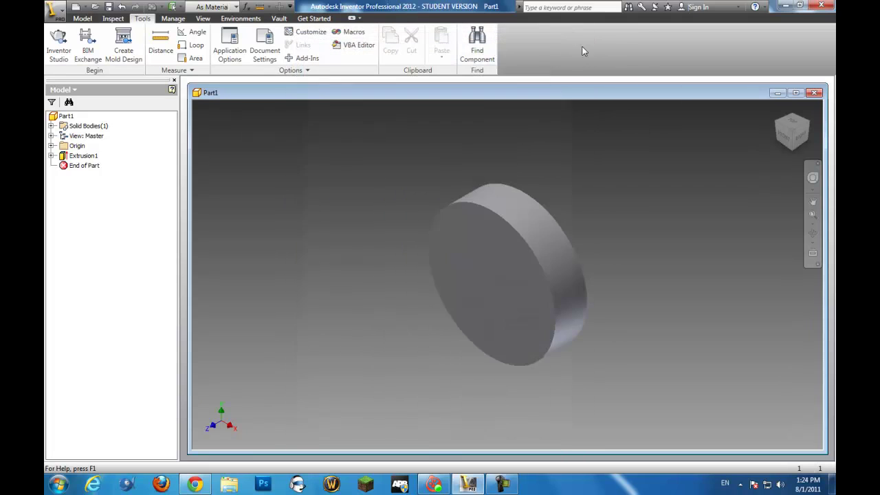
{"action": "left_click", "coordinate": [787, 138]}
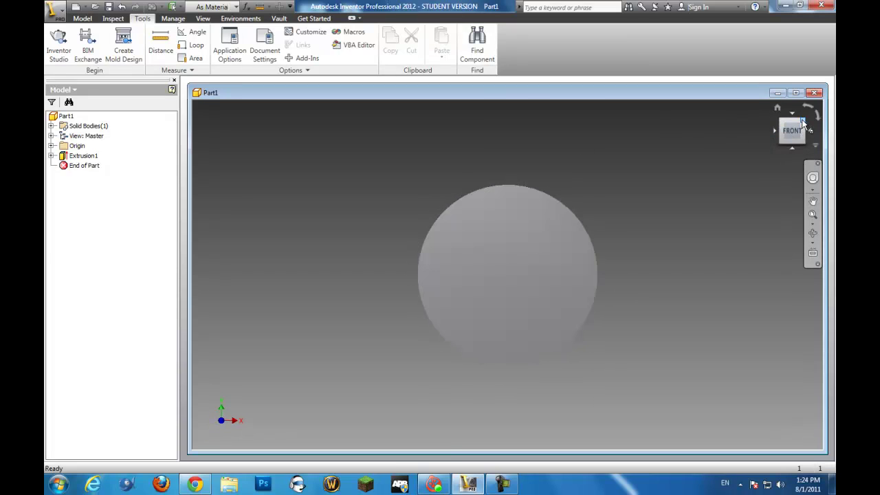
{"action": "left_click", "coordinate": [803, 122]}
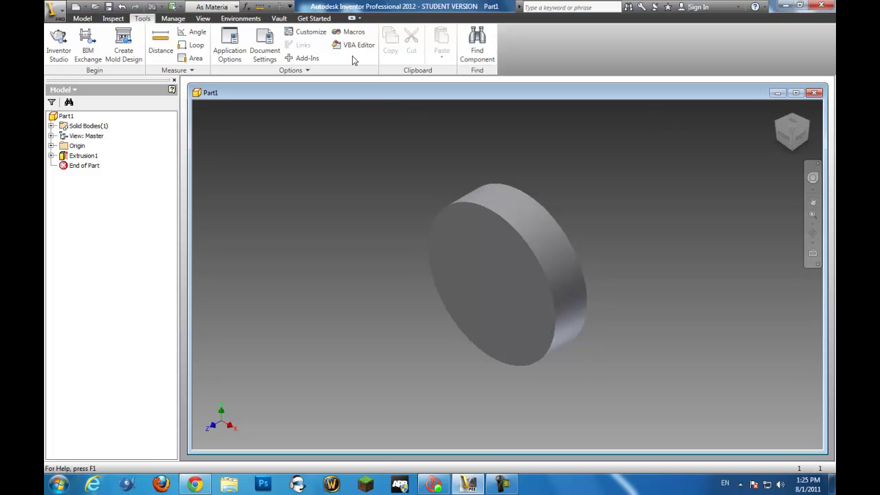
Step: Try a constant-radius fillet of 0.25 in on the disc's front circular edge, checking the variable-radius options first
{"action": "left_click", "coordinate": [83, 18]}
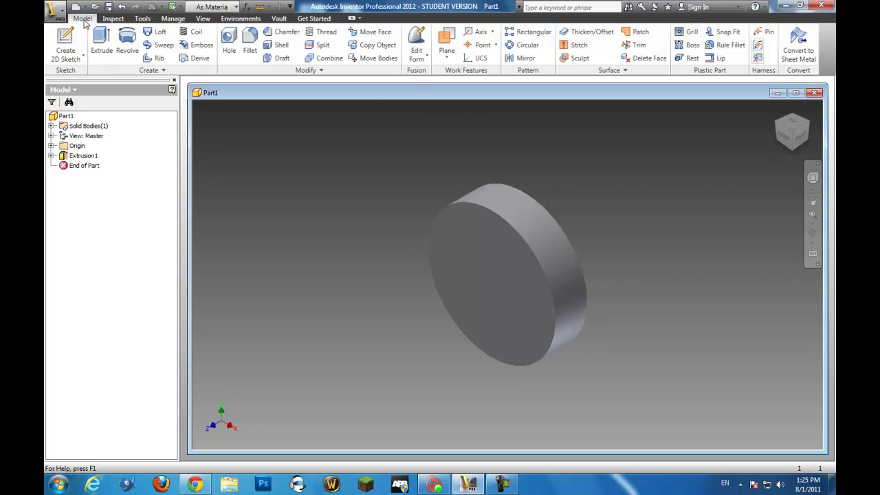
{"action": "left_click", "coordinate": [256, 42]}
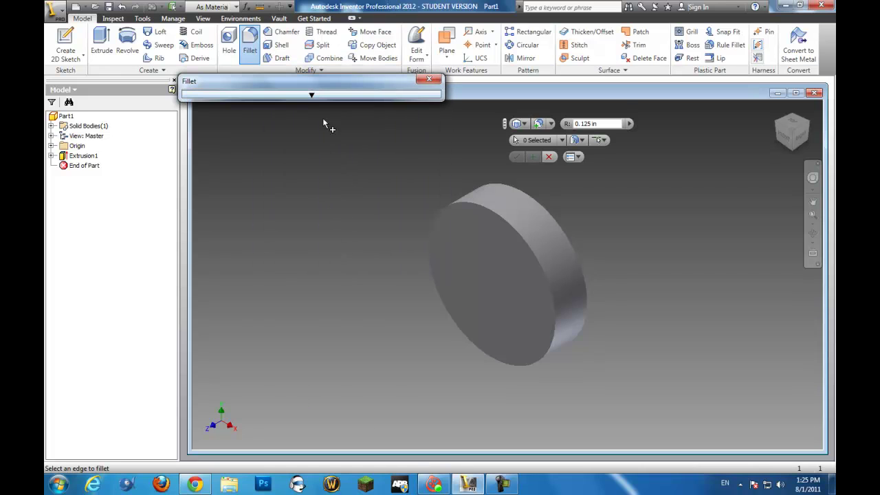
{"action": "left_click", "coordinate": [312, 97]}
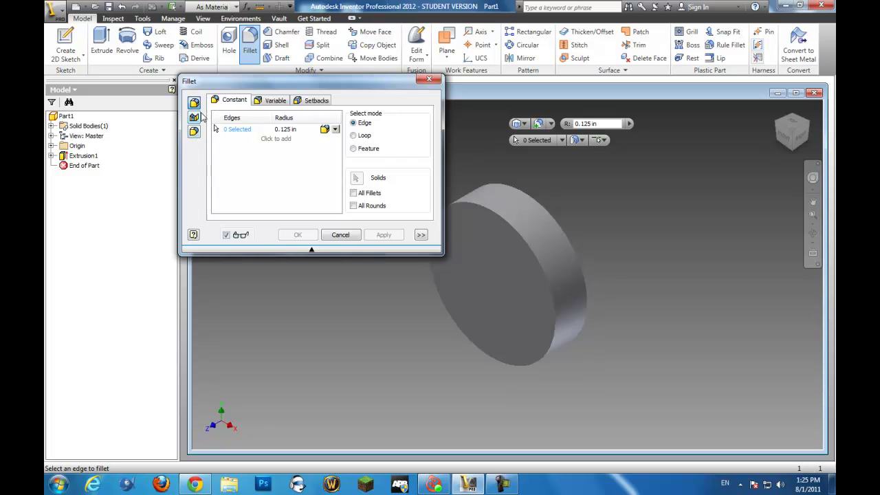
{"action": "left_click", "coordinate": [263, 101]}
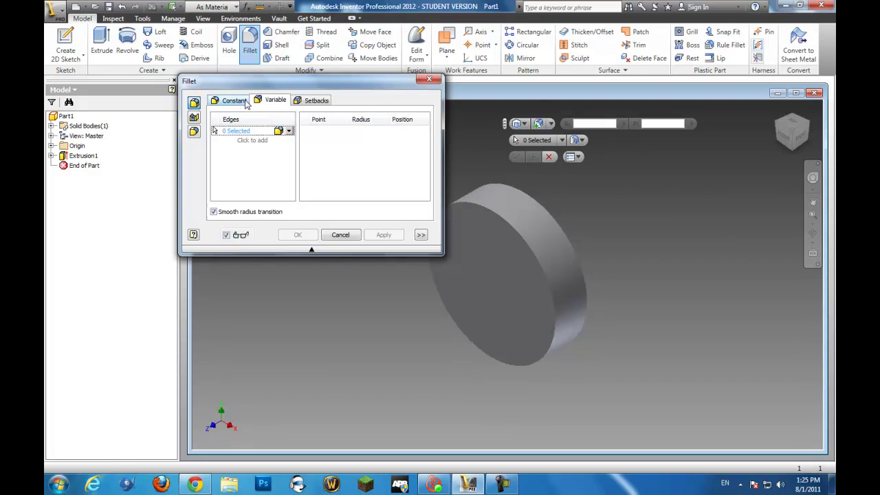
{"action": "left_click", "coordinate": [234, 101]}
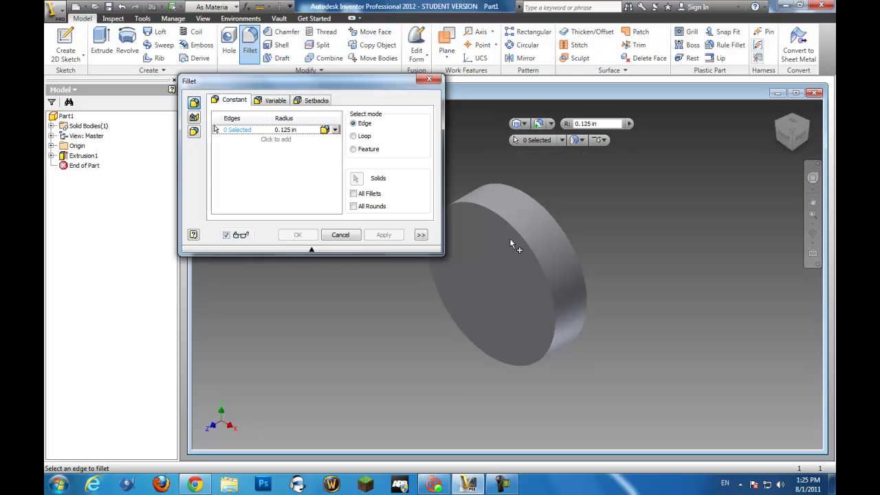
{"action": "left_click", "coordinate": [296, 130]}
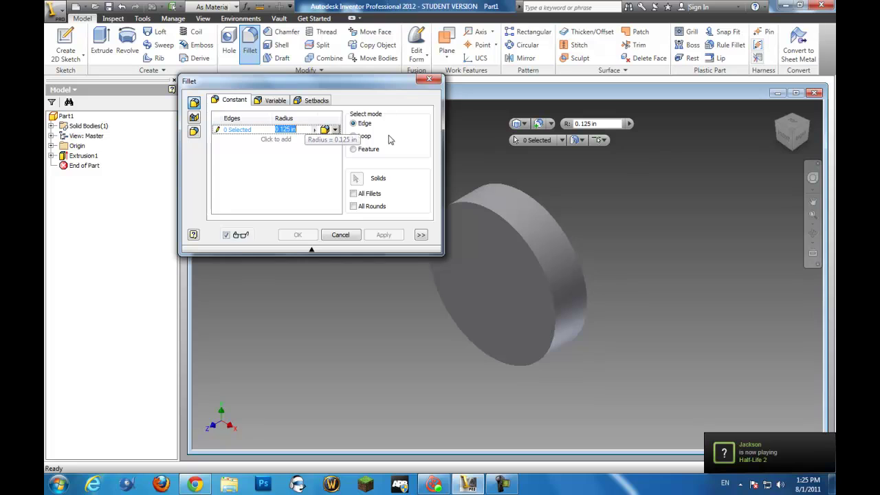
{"action": "type", "text": ".25"}
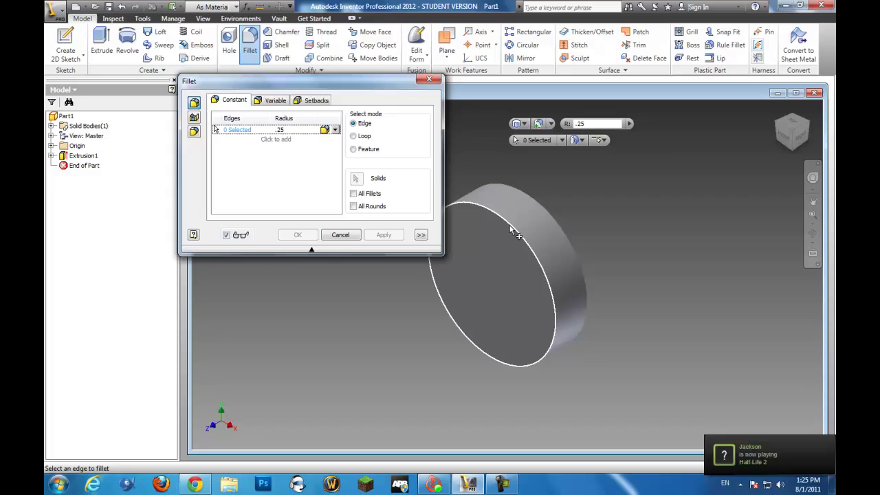
{"action": "left_click", "coordinate": [538, 223]}
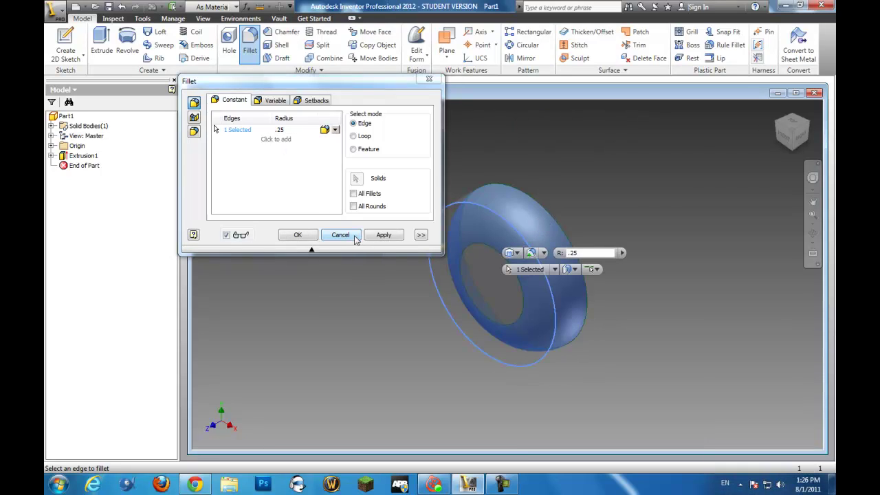
{"action": "key", "text": "Escape"}
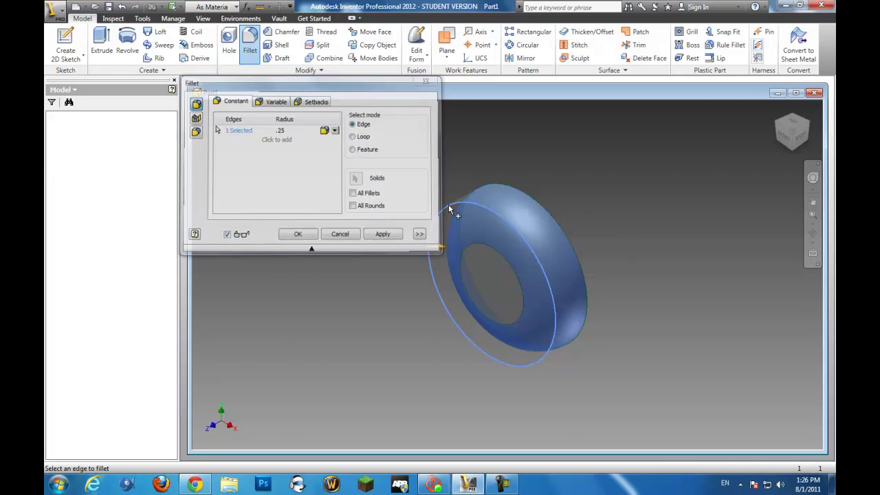
Step: Undo the disc's extrusion and extrude the sketched circle again
{"action": "key", "text": "ctrl+z"}
{"action": "key", "text": "e"}
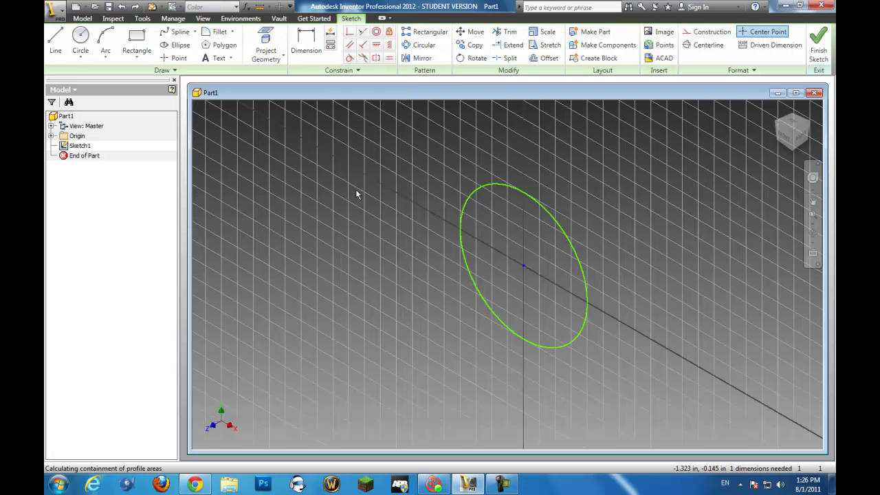
{"action": "key", "text": "Return"}
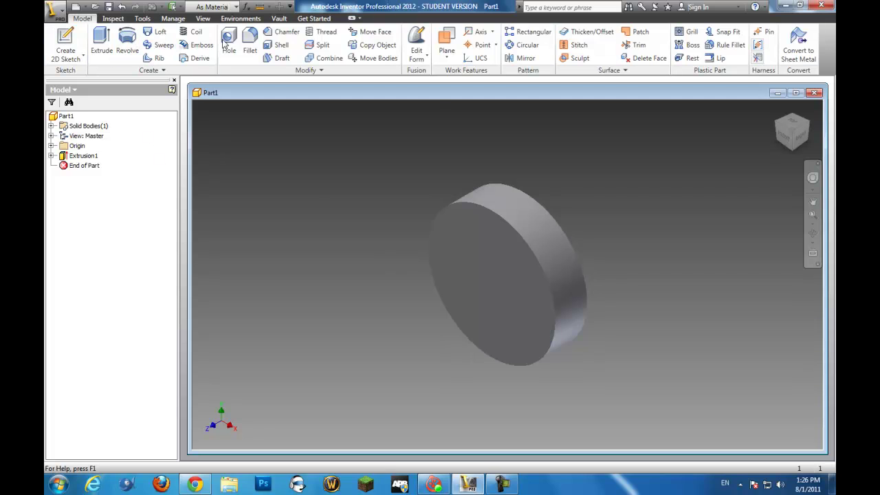
Step: Fillet the front and rear circular edges of the disc with a constant radius of 0.05 in
{"action": "left_click", "coordinate": [252, 44]}
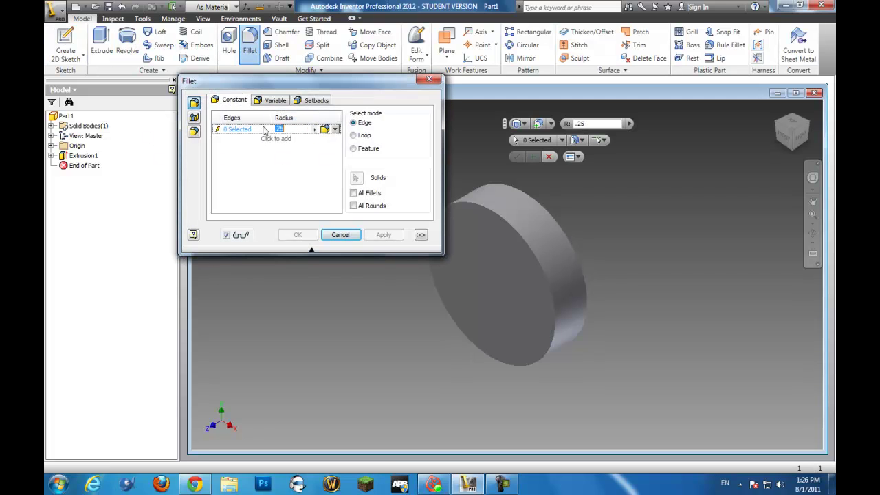
{"action": "key", "text": "BackSpace"}
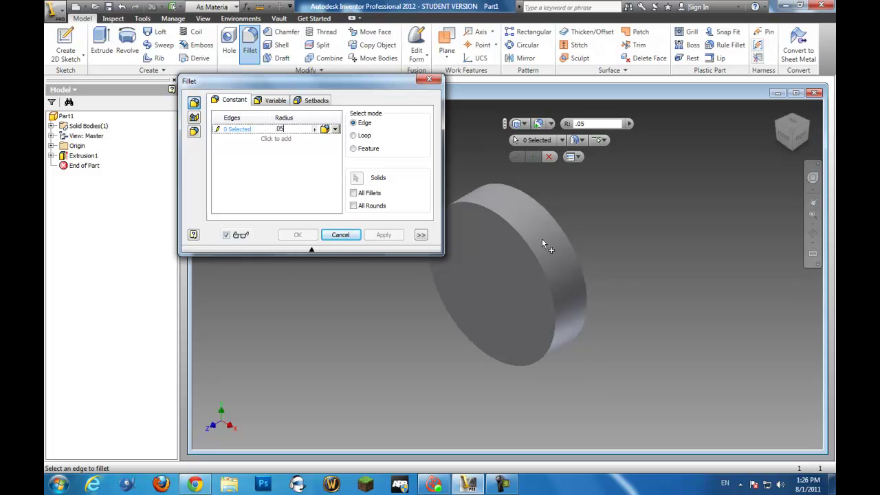
{"action": "left_click", "coordinate": [546, 239]}
{"action": "left_click", "coordinate": [559, 226]}
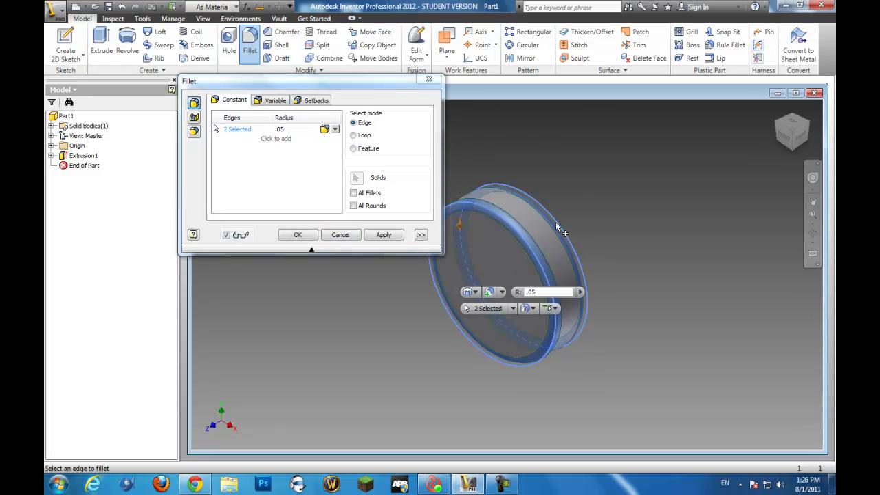
{"action": "left_click", "coordinate": [388, 236]}
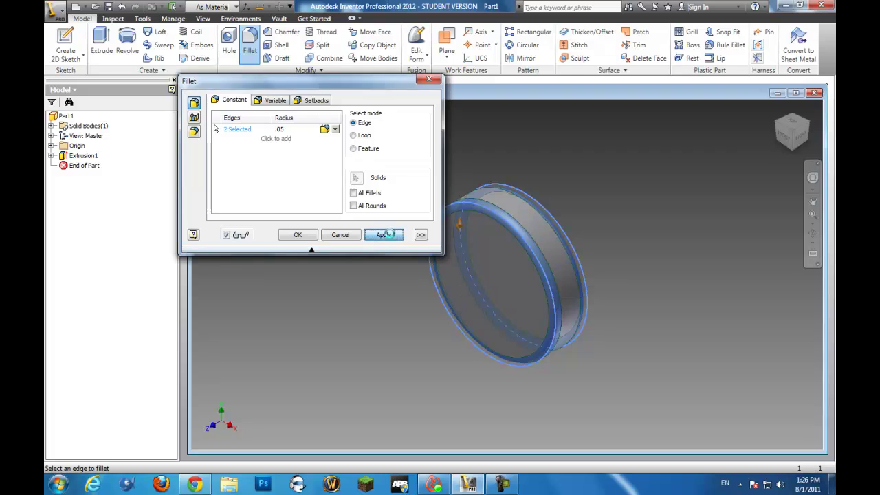
{"action": "left_click", "coordinate": [429, 79]}
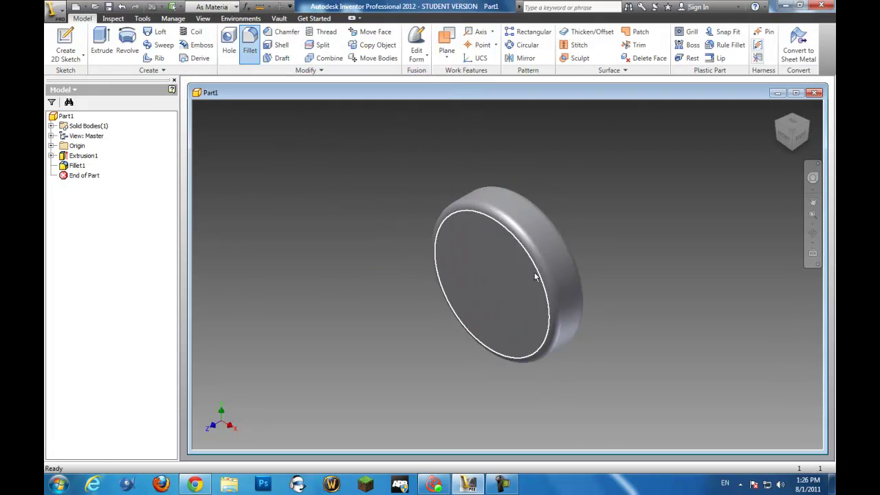
Step: Examine the filleted disc from several sides and return to the isometric view
{"action": "left_click", "coordinate": [801, 135]}
{"action": "left_click", "coordinate": [803, 135]}
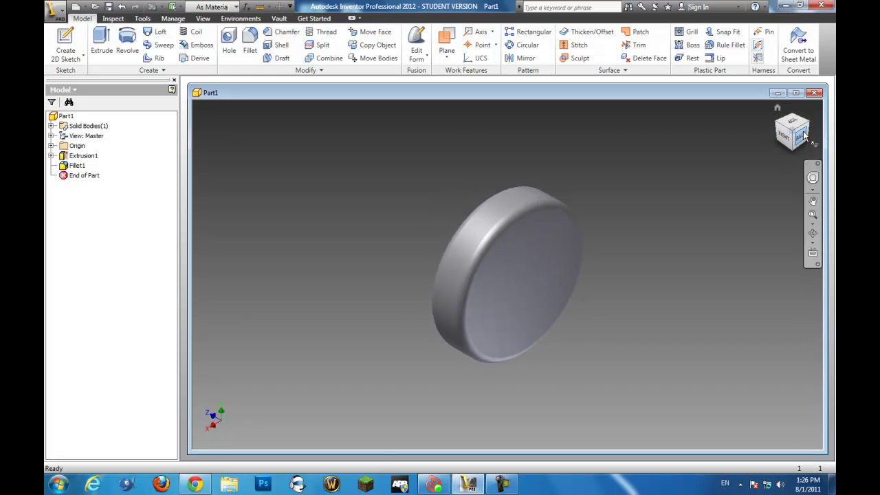
{"action": "left_click", "coordinate": [805, 136]}
{"action": "left_click", "coordinate": [804, 135]}
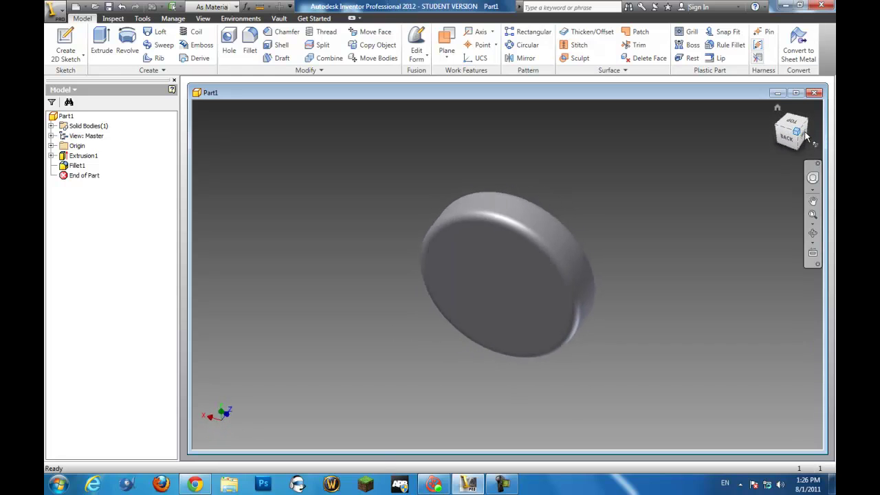
{"action": "left_click", "coordinate": [804, 131]}
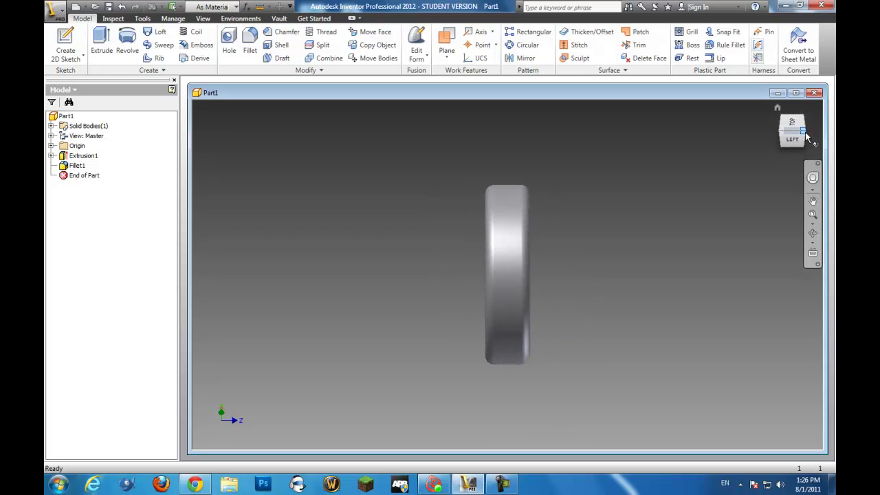
{"action": "left_click", "coordinate": [803, 132]}
{"action": "left_click", "coordinate": [803, 134]}
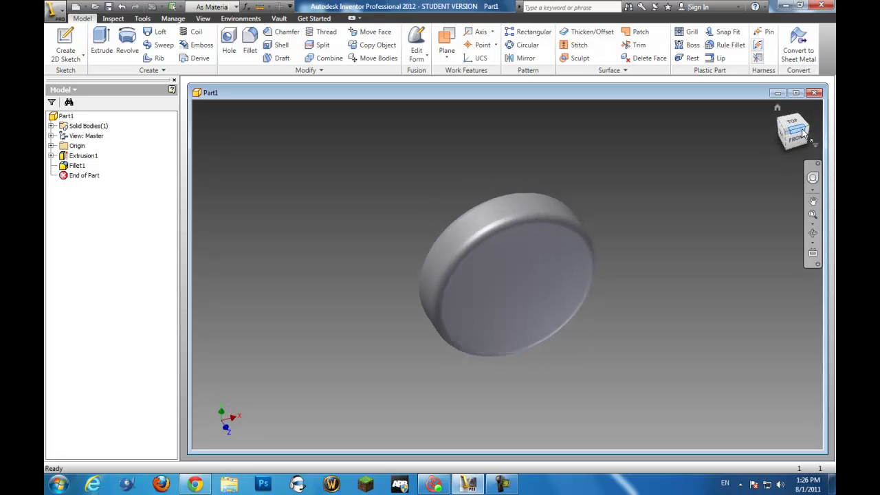
{"action": "left_click", "coordinate": [805, 132]}
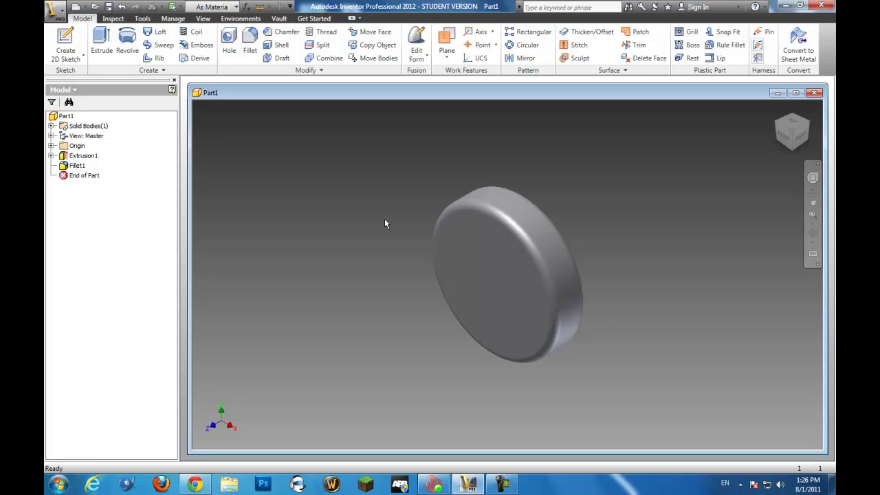
{"action": "left_click", "coordinate": [502, 484]}
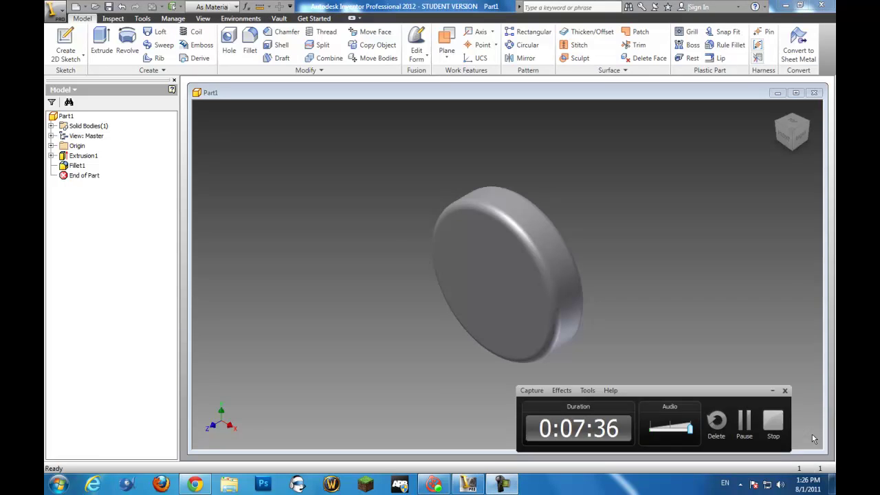